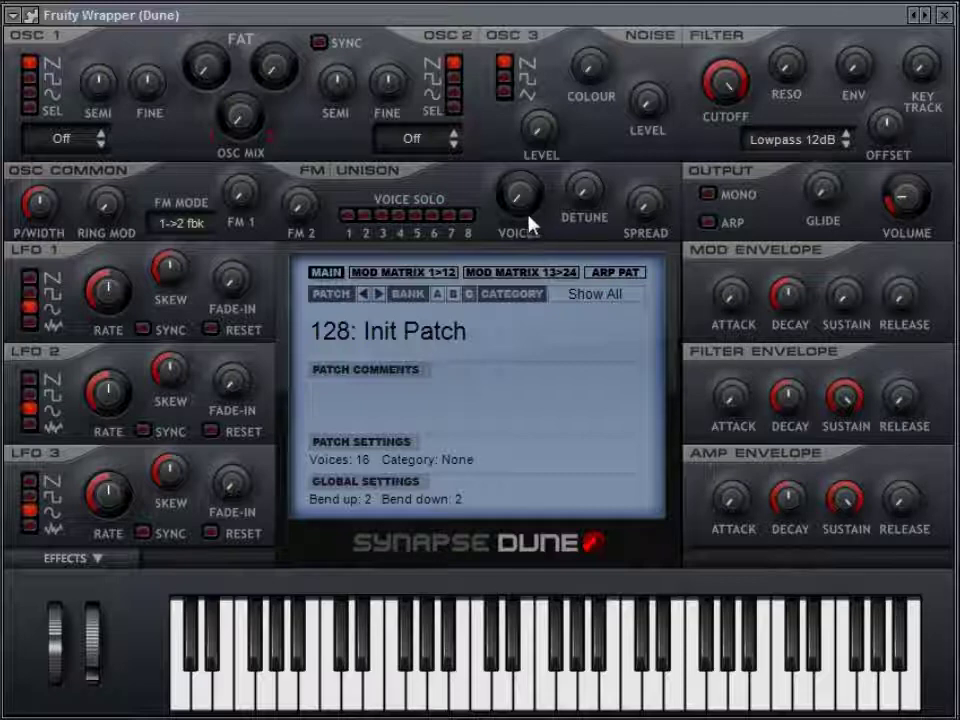
# - Try the unison Voices and Detune controls, and show modulation matrix slots 1 to 12
pyautogui.moveTo(524, 215); pyautogui.dragTo(557, 650)
pyautogui.moveTo(630, 520); pyautogui.dragTo(588, 196)
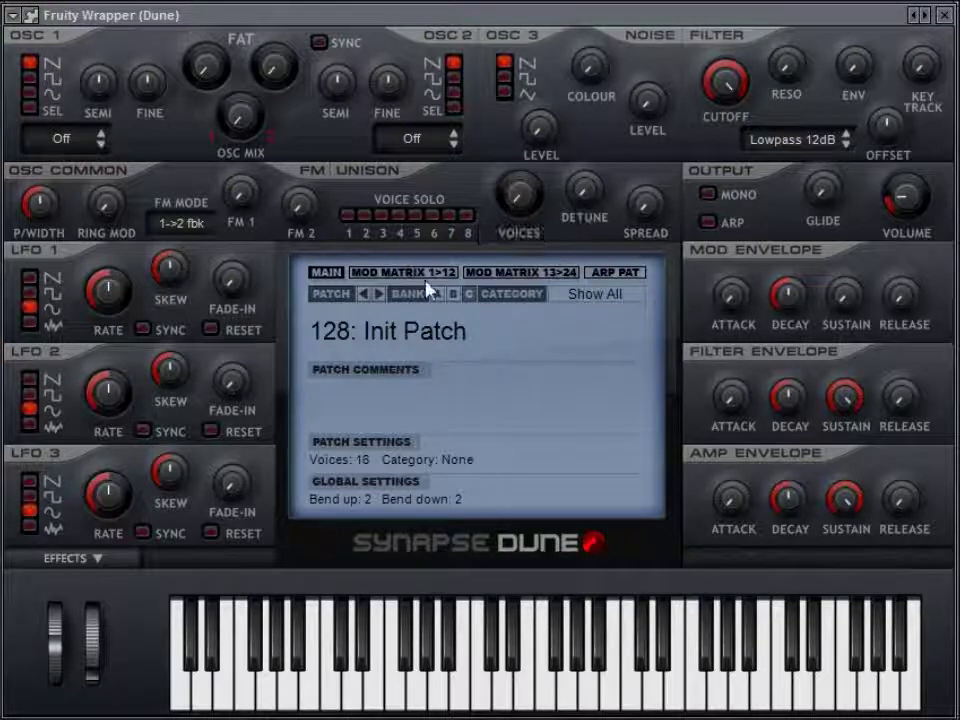
pyautogui.click(370, 272)
pyautogui.click(497, 272)
pyautogui.click(445, 276)
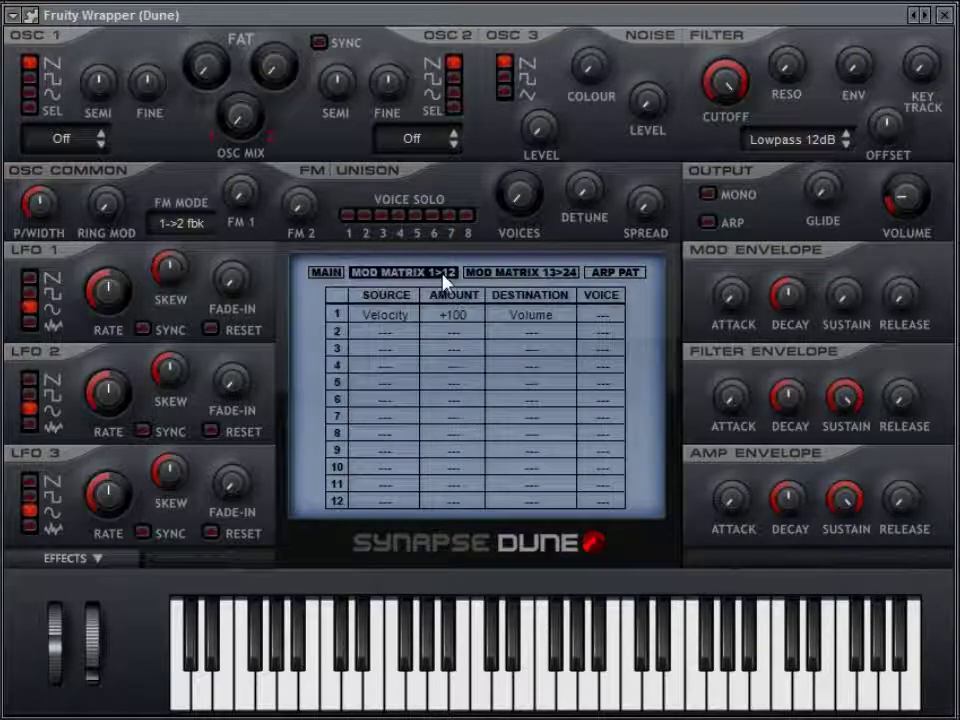
# - Try soloing different combinations of the eight unison voices, and turn all the voice solos off
pyautogui.click(367, 217)
pyautogui.click(433, 216)
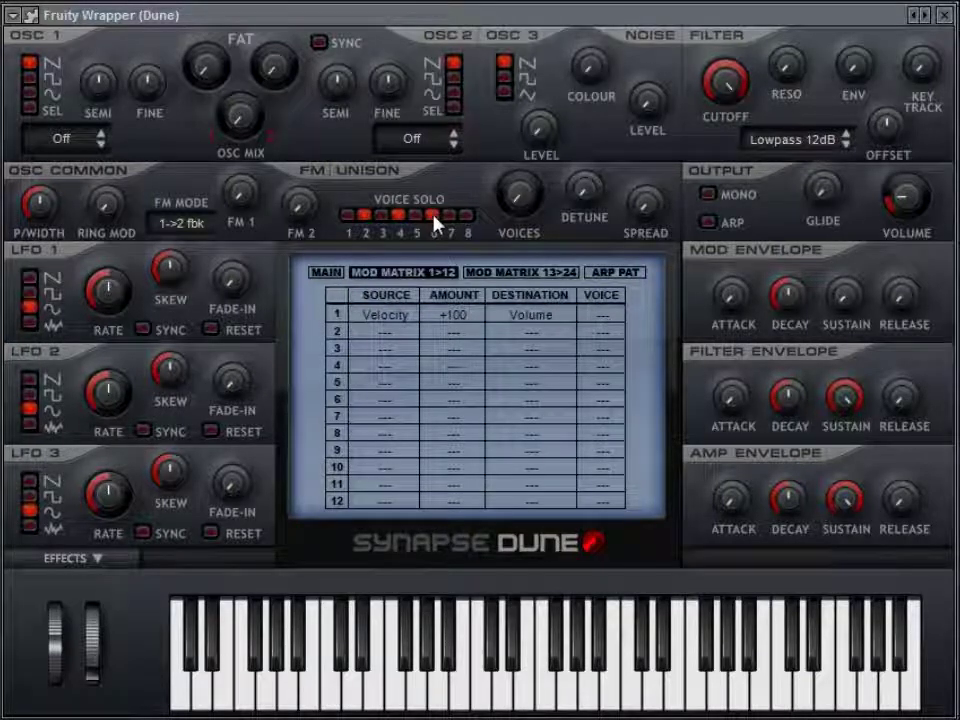
pyautogui.click(466, 215)
pyautogui.click(449, 215)
pyautogui.click(415, 215)
pyautogui.click(398, 216)
pyautogui.click(415, 216)
pyautogui.click(432, 216)
pyautogui.click(449, 216)
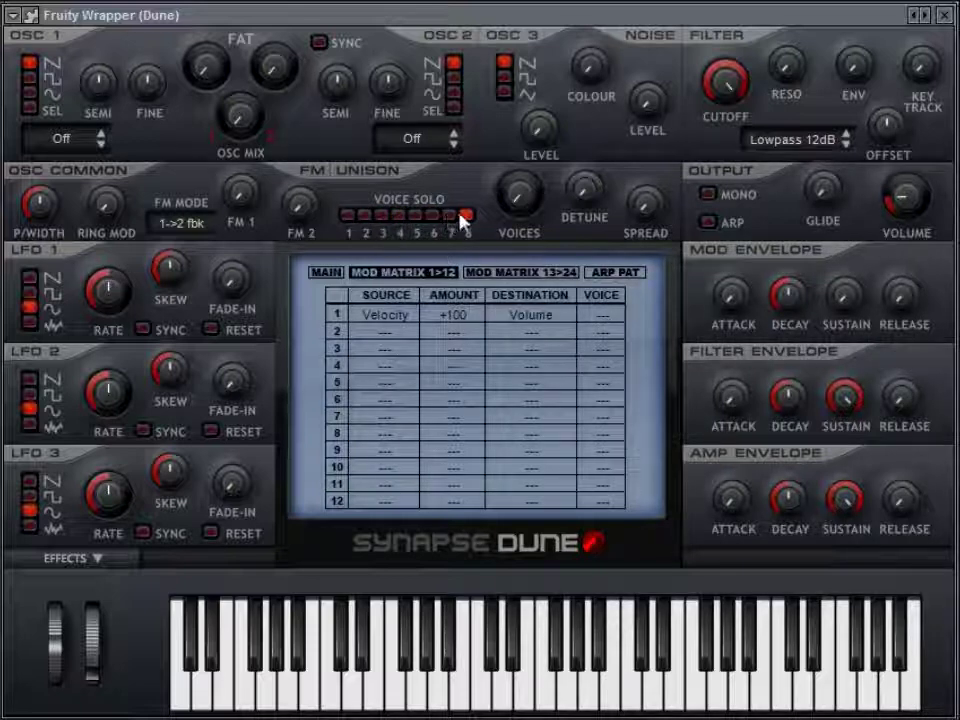
pyautogui.click(351, 219)
pyautogui.click(382, 216)
pyautogui.click(398, 216)
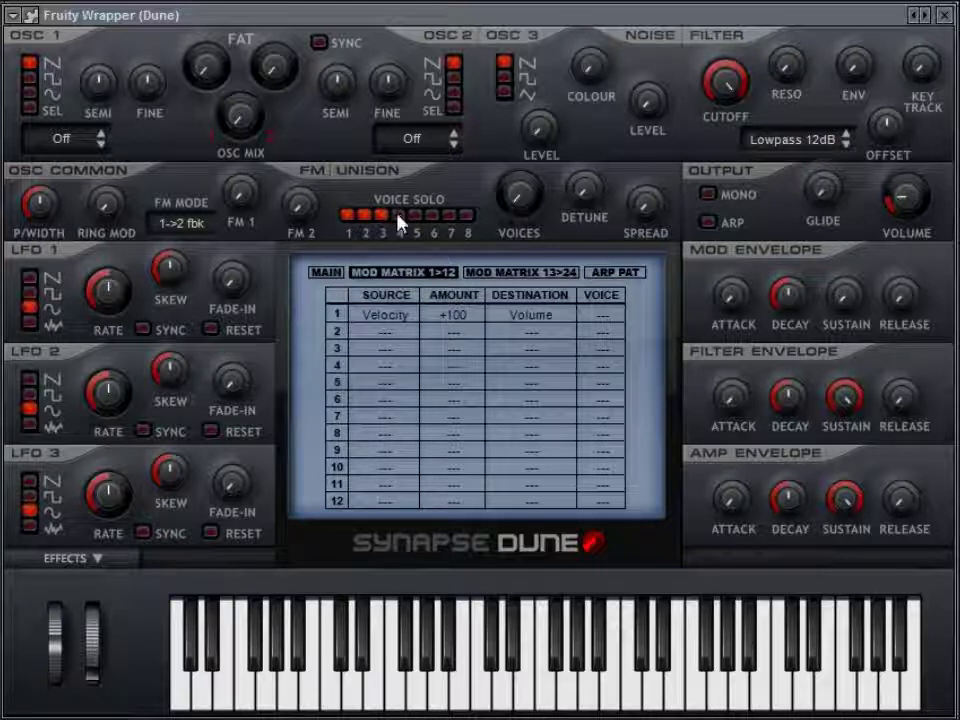
pyautogui.click(432, 215)
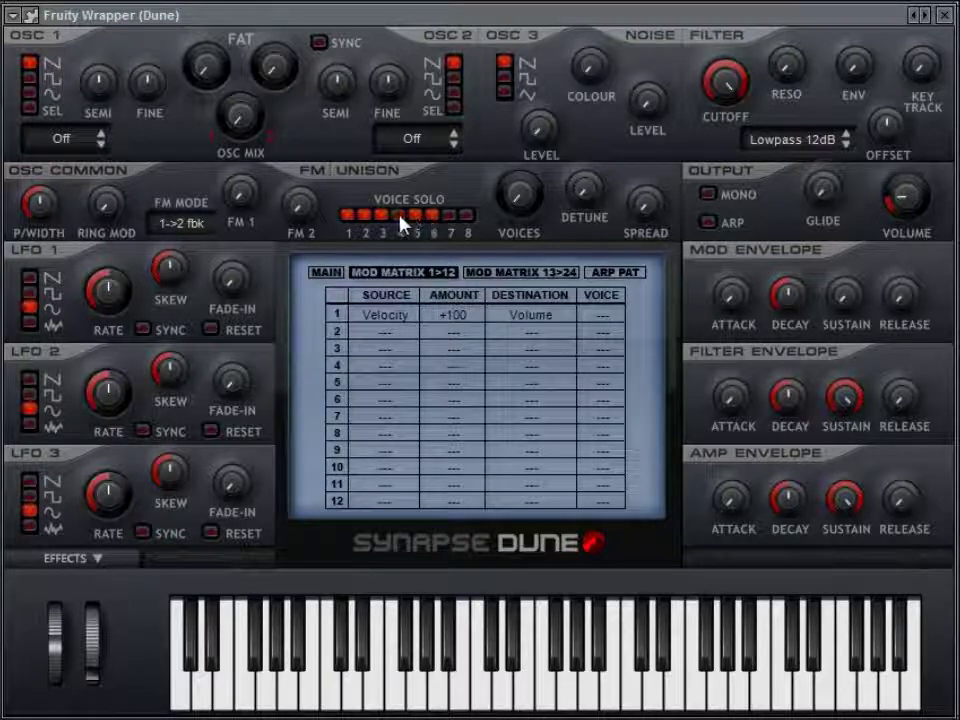
pyautogui.click(364, 215)
pyautogui.click(349, 215)
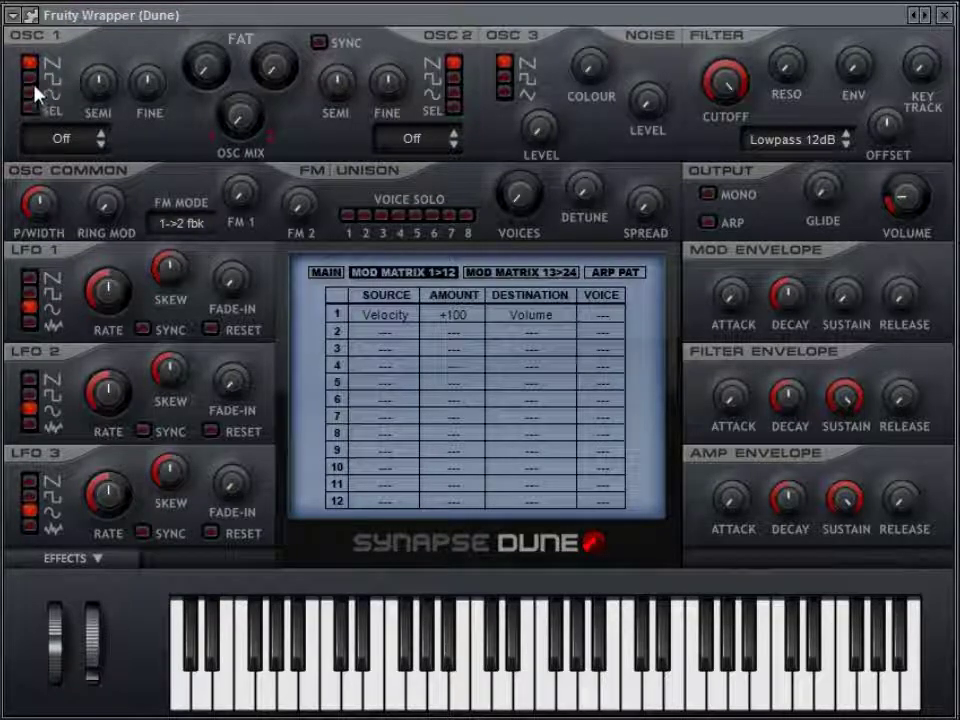
# - Raise the oscillator mix to slightly past the midpoint between oscillators 1 and 2
pyautogui.moveTo(240, 118); pyautogui.dragTo(242, 178)
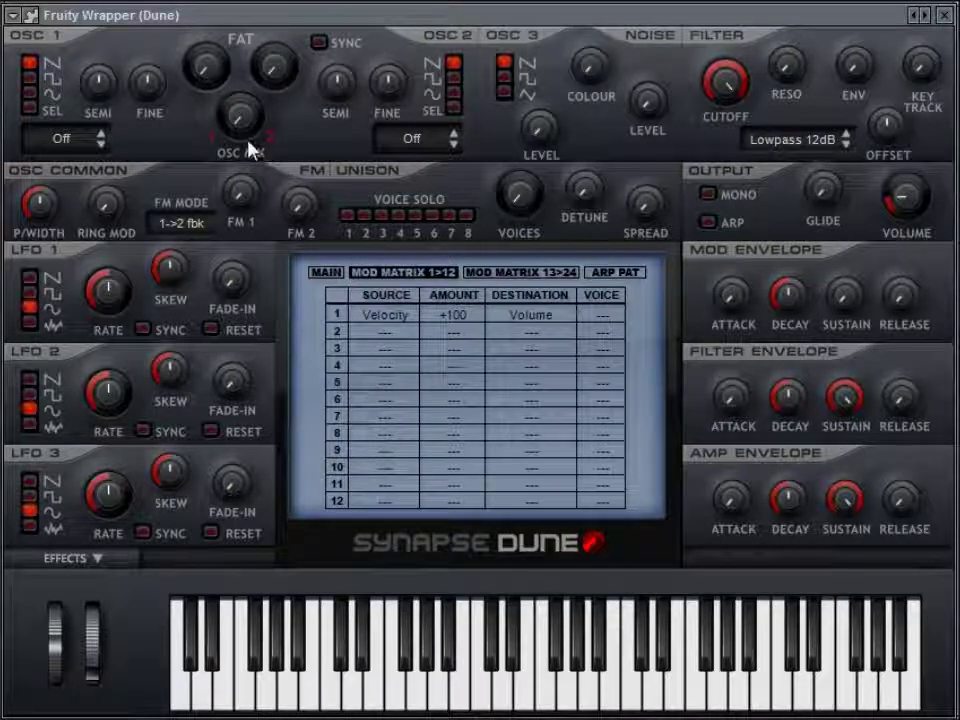
pyautogui.moveTo(246, 129); pyautogui.dragTo(246, 124)
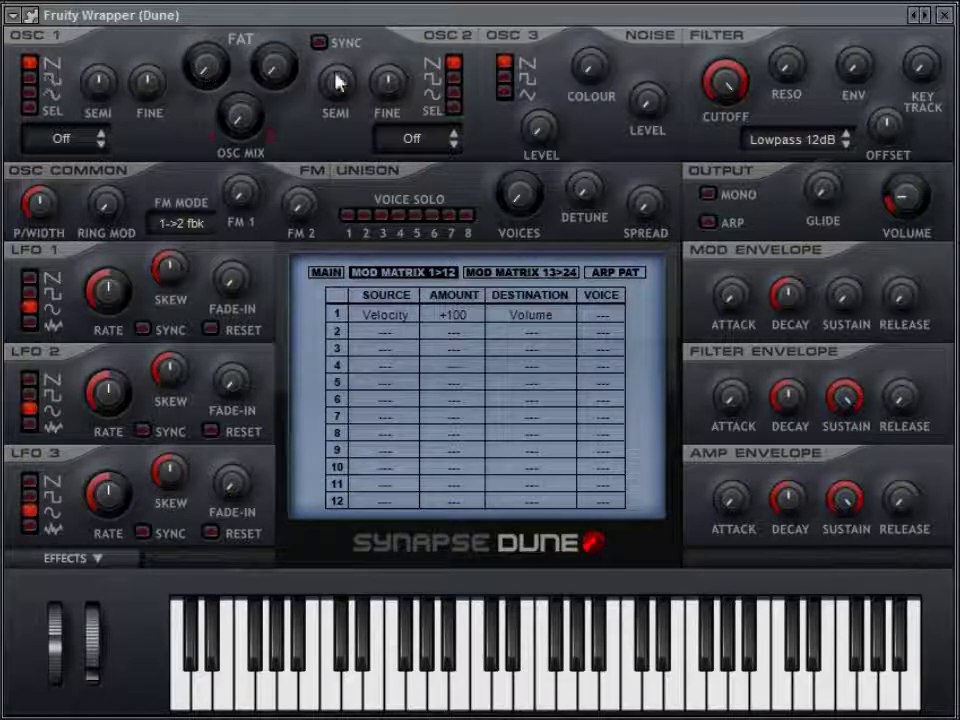
pyautogui.moveTo(253, 129); pyautogui.dragTo(245, 175)
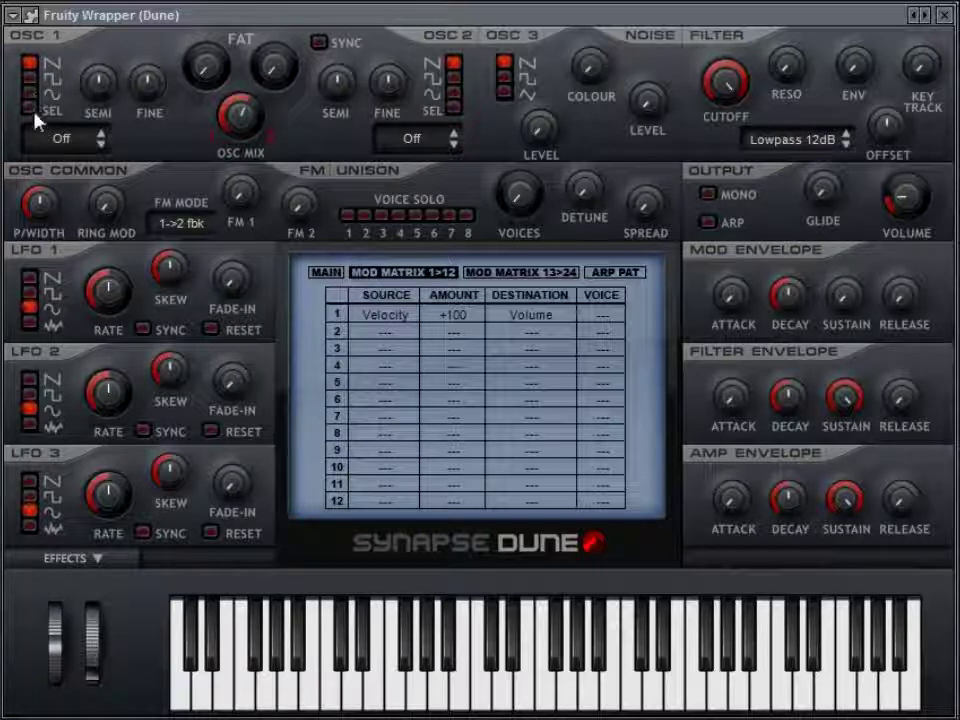
# - Switch oscillator 1 to its selectable waveform mode and browse the waveform list, leaving the selection at Off
pyautogui.click(30, 106)
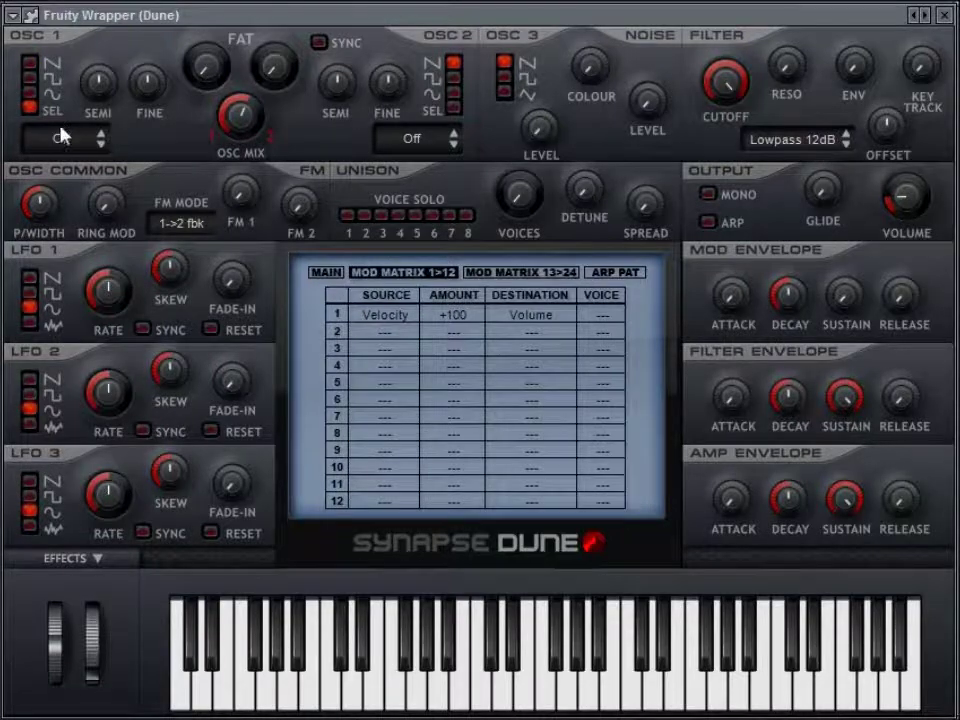
pyautogui.click(64, 140)
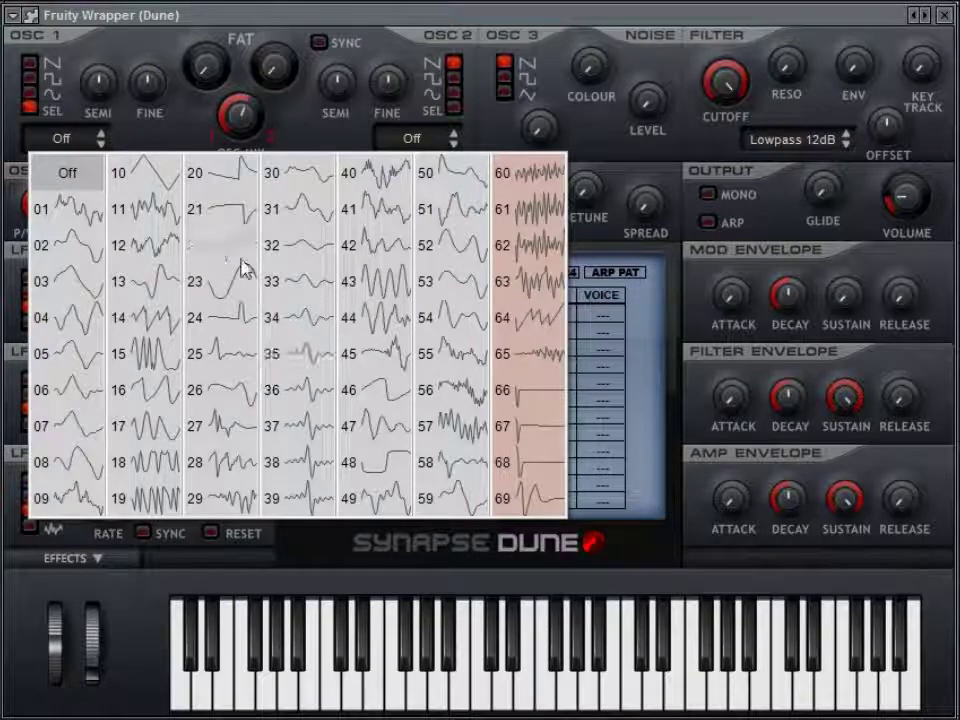
pyautogui.click(105, 85)
pyautogui.moveTo(110, 80); pyautogui.dragTo(170, 91)
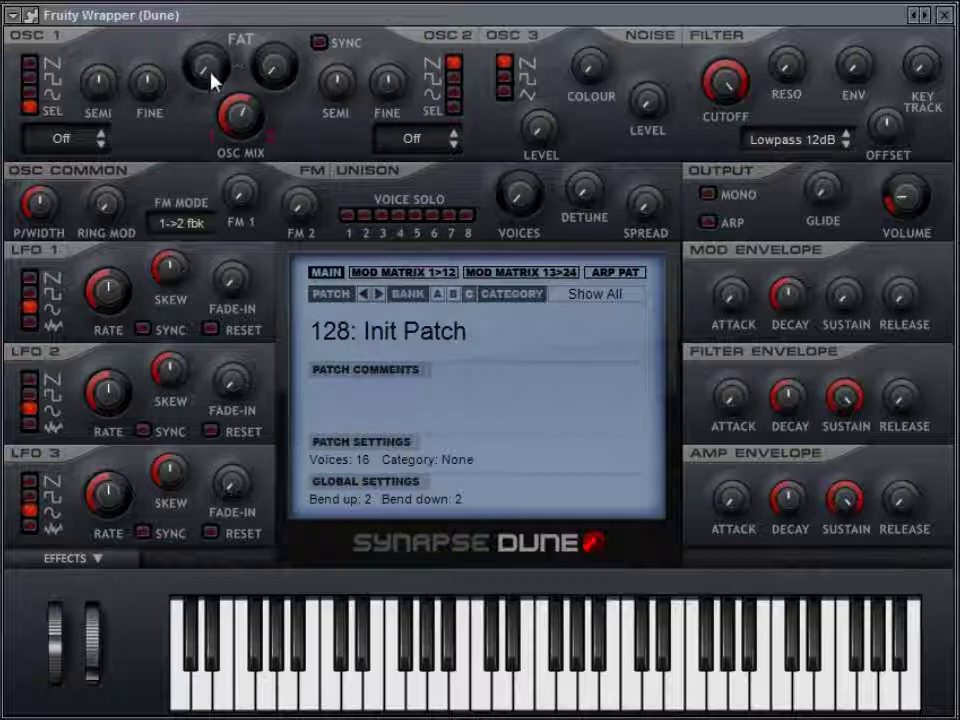
# - Try the unison voice count and oscillator 1's Fat amount, returning both to minimum
pyautogui.moveTo(506, 208); pyautogui.dragTo(588, 183)
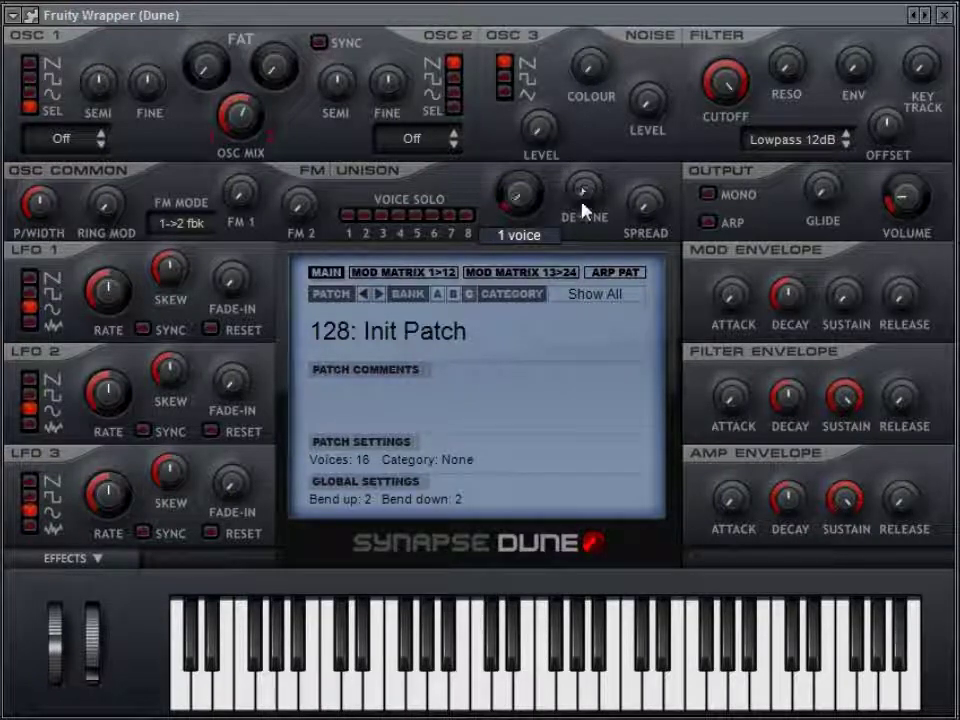
pyautogui.moveTo(223, 71); pyautogui.dragTo(250, 35)
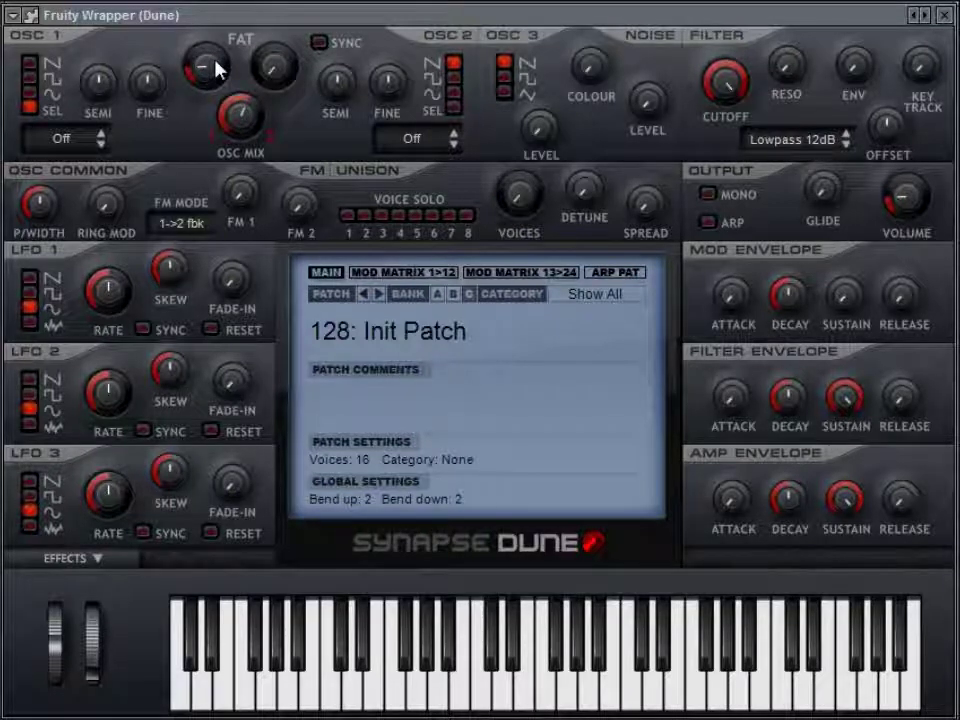
pyautogui.moveTo(516, 199)
pyautogui.moveTo(531, 178)
pyautogui.mouseDown()
pyautogui.moveTo(546, 154)
pyautogui.moveTo(542, 189)
pyautogui.mouseUp()
pyautogui.moveTo(212, 75); pyautogui.dragTo(232, 147)
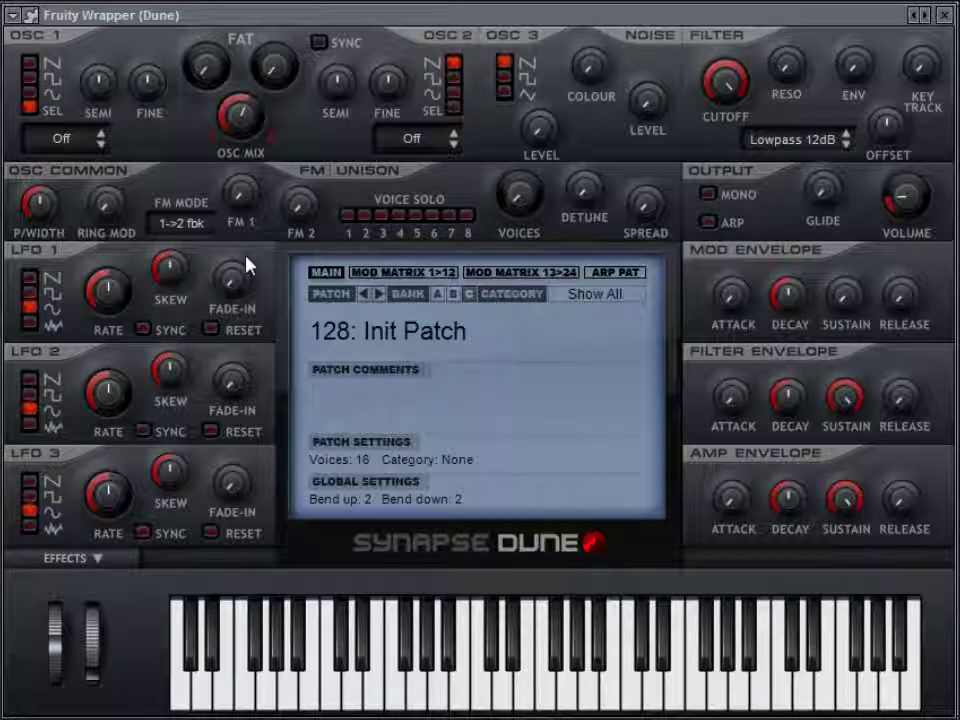
# - Set oscillator 1 to the saw waveform, set the oscillator mix to 0 %, and play a test note
pyautogui.click(30, 63)
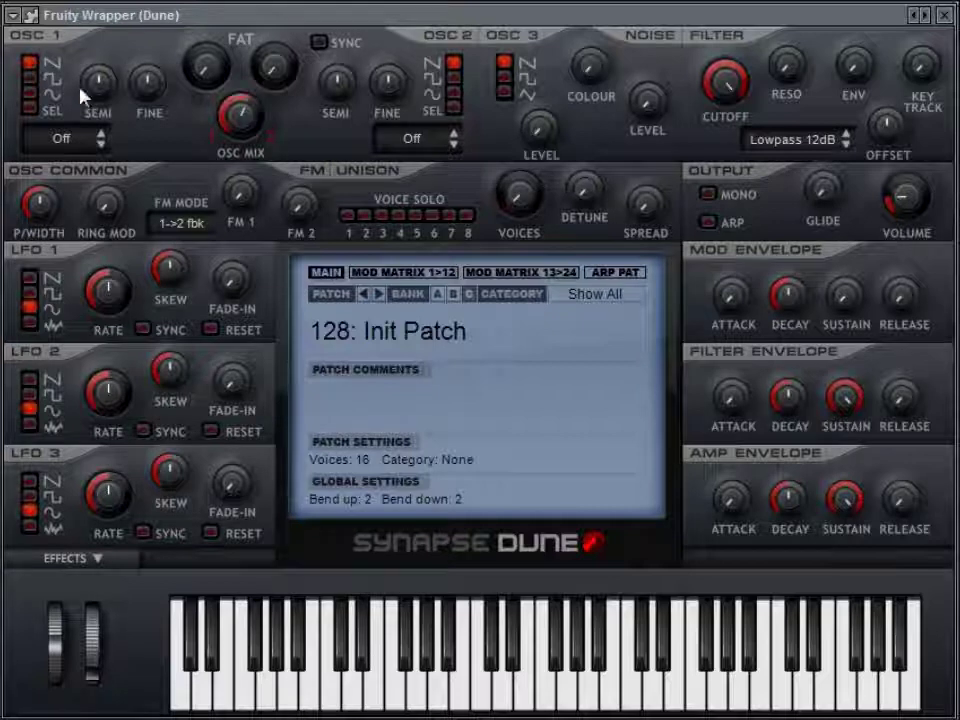
pyautogui.moveTo(240, 118); pyautogui.dragTo(270, 369)
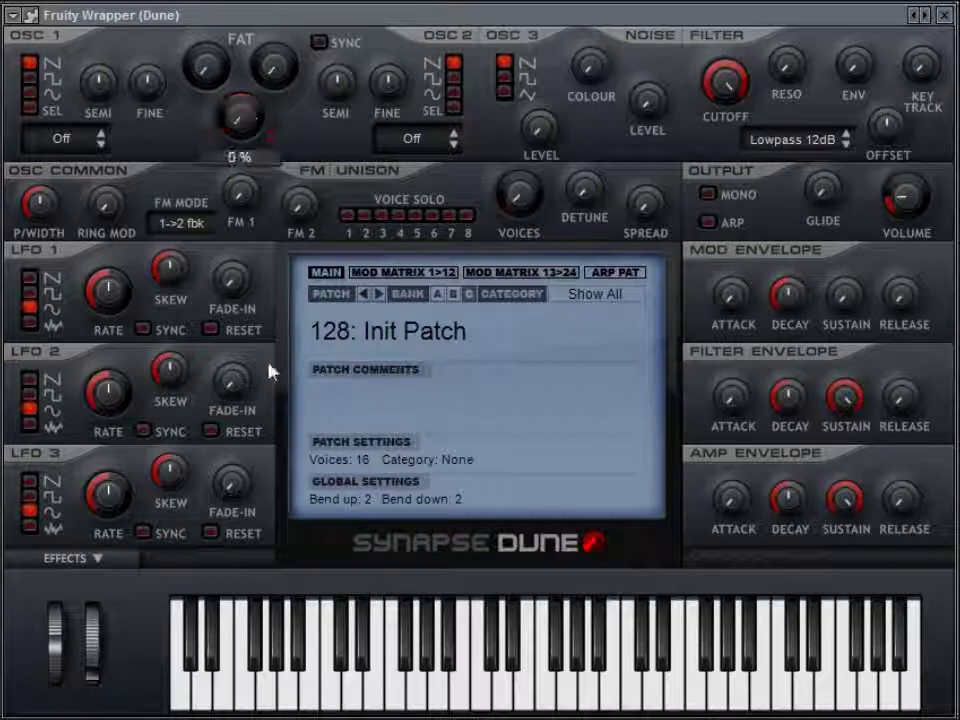
pyautogui.click(562, 685)
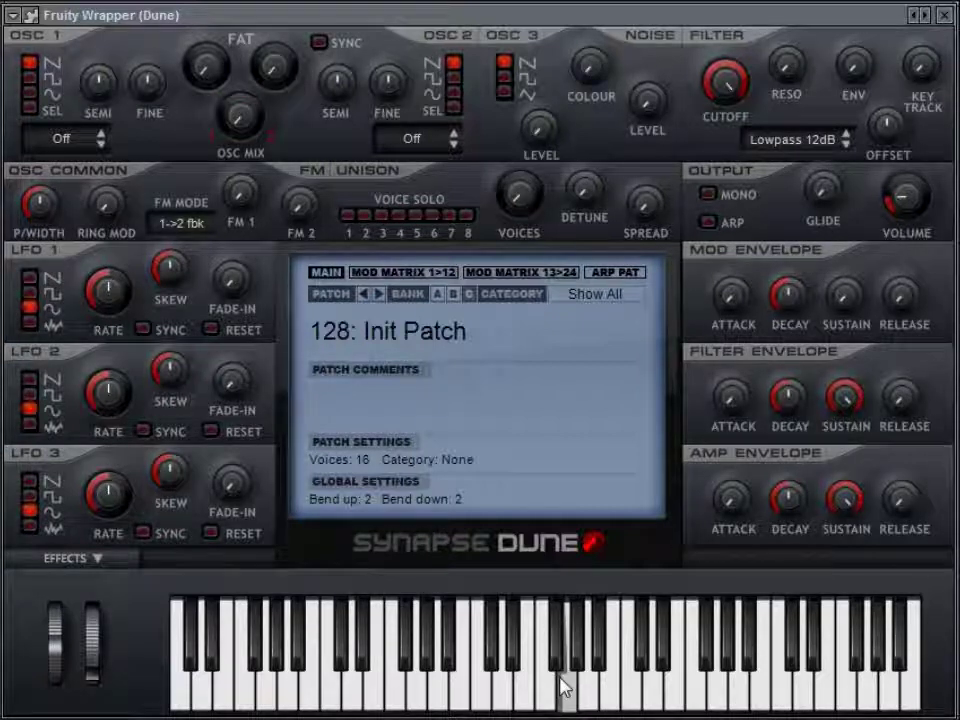
# - Try both oscillators' Fat amounts with the unison voices at maximum, and return both Fat amounts to zero
pyautogui.moveTo(266, 118); pyautogui.dragTo(218, 84)
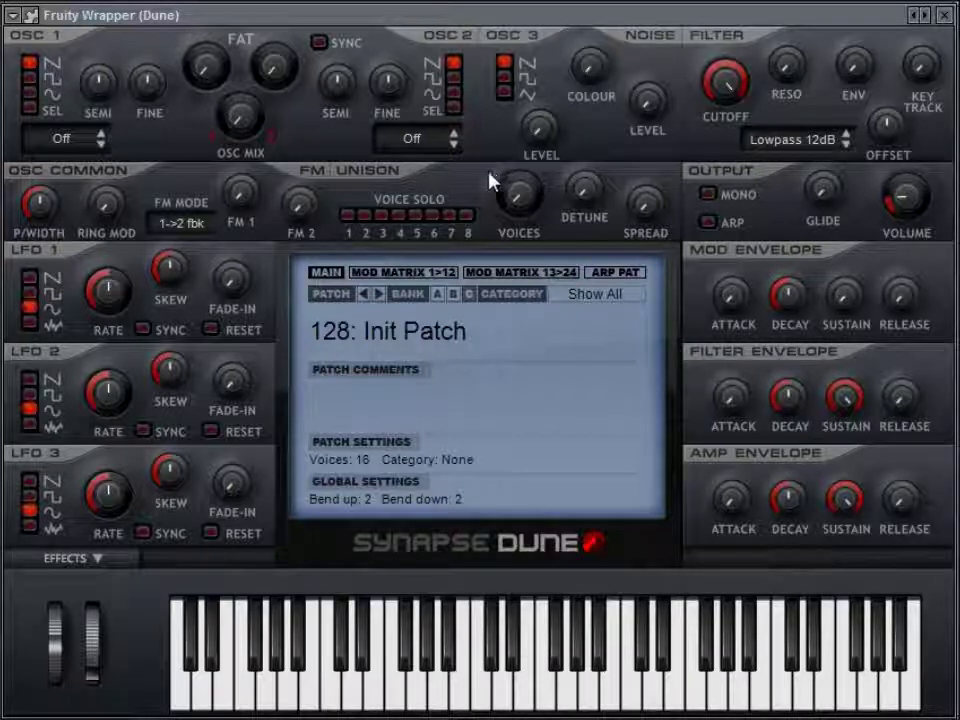
pyautogui.moveTo(218, 75); pyautogui.dragTo(262, 2)
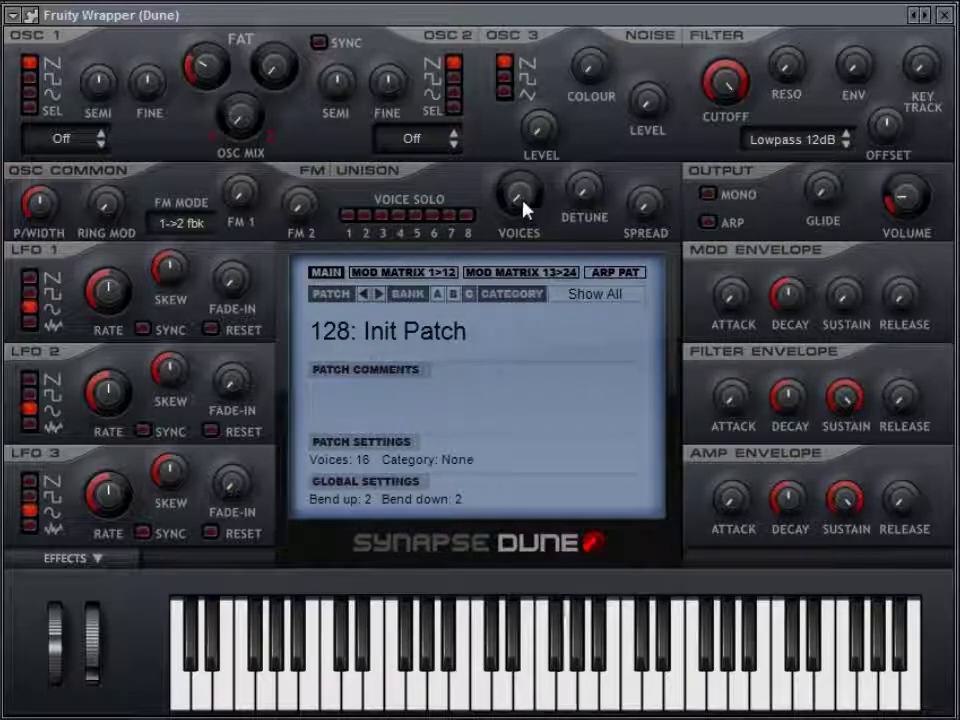
pyautogui.moveTo(524, 204); pyautogui.dragTo(587, 145)
pyautogui.moveTo(524, 204); pyautogui.dragTo(550, 3)
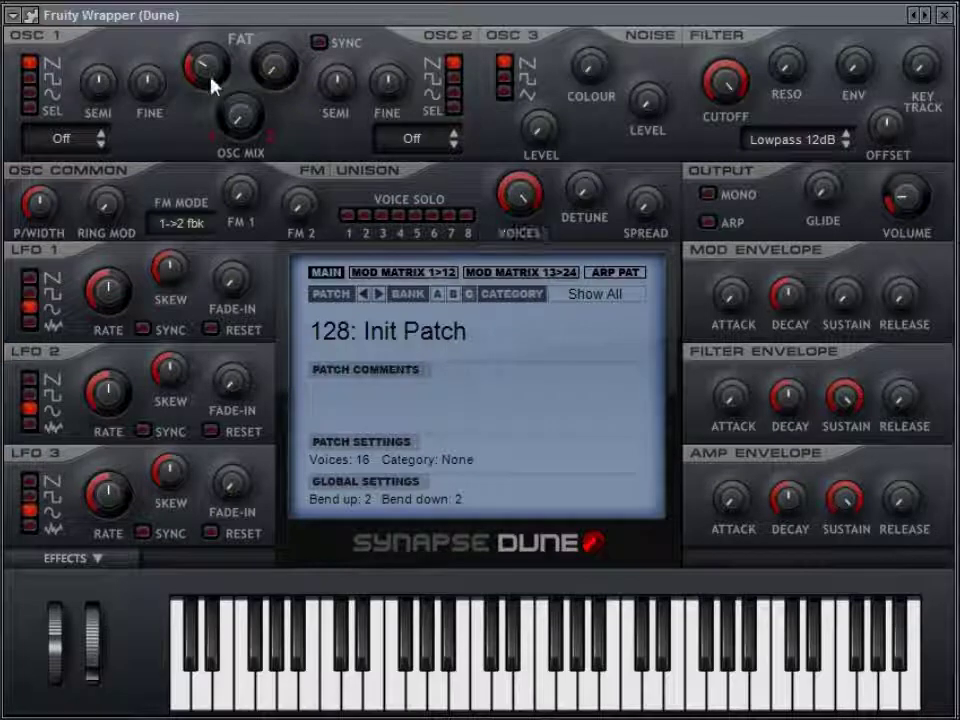
pyautogui.moveTo(198, 76); pyautogui.dragTo(315, 36)
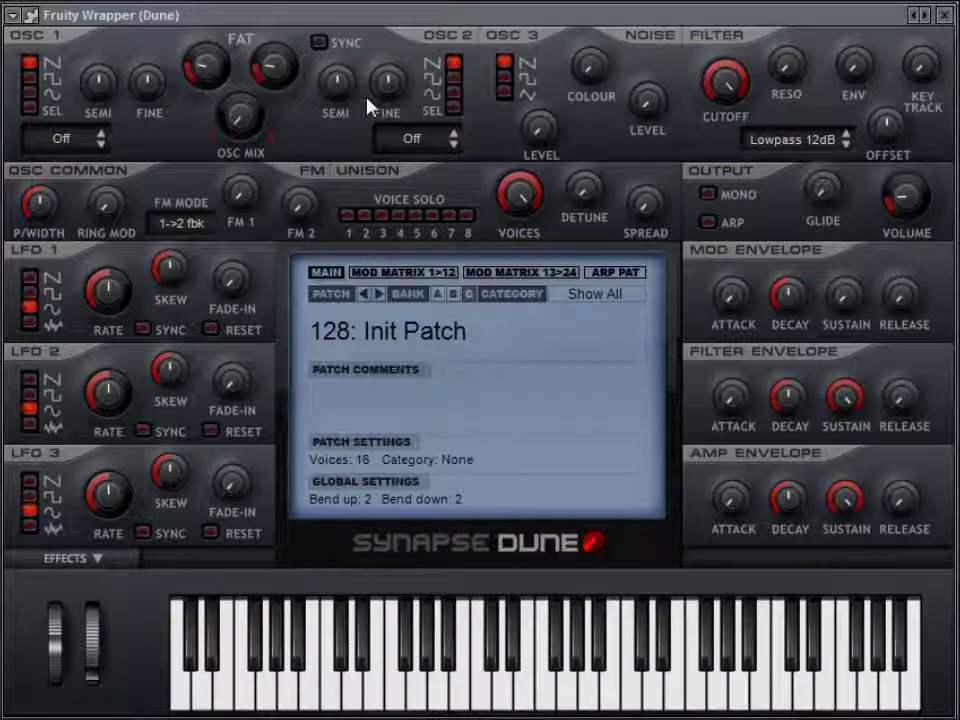
pyautogui.moveTo(262, 66); pyautogui.dragTo(318, 105)
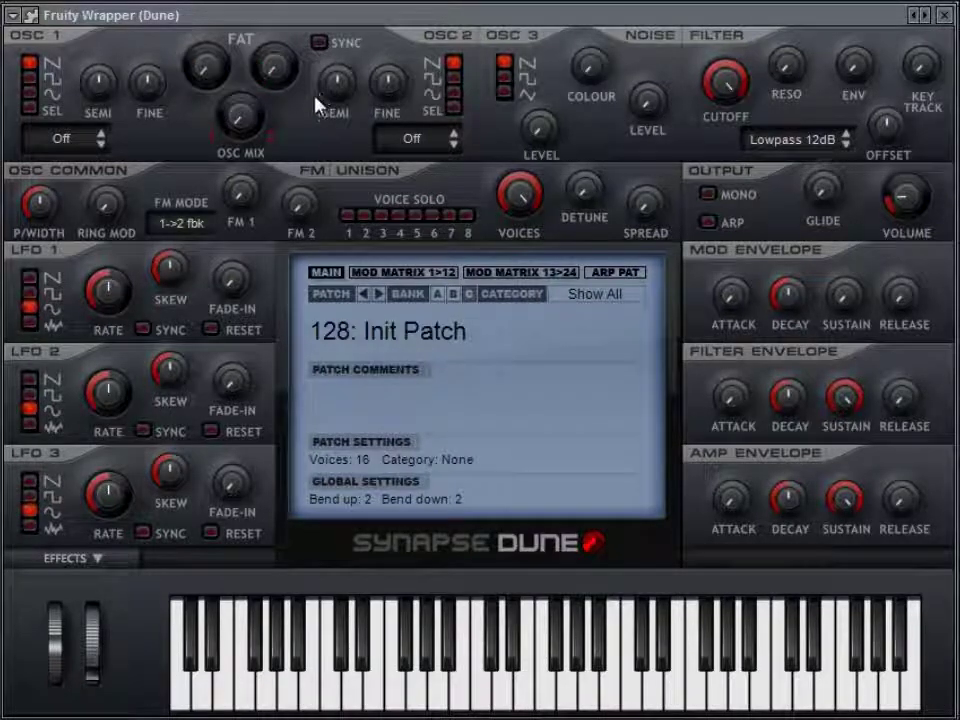
# - Turn on oscillator sync and try the saw and square waveforms on oscillator 2
pyautogui.click(319, 43)
pyautogui.click(455, 68)
pyautogui.click(455, 77)
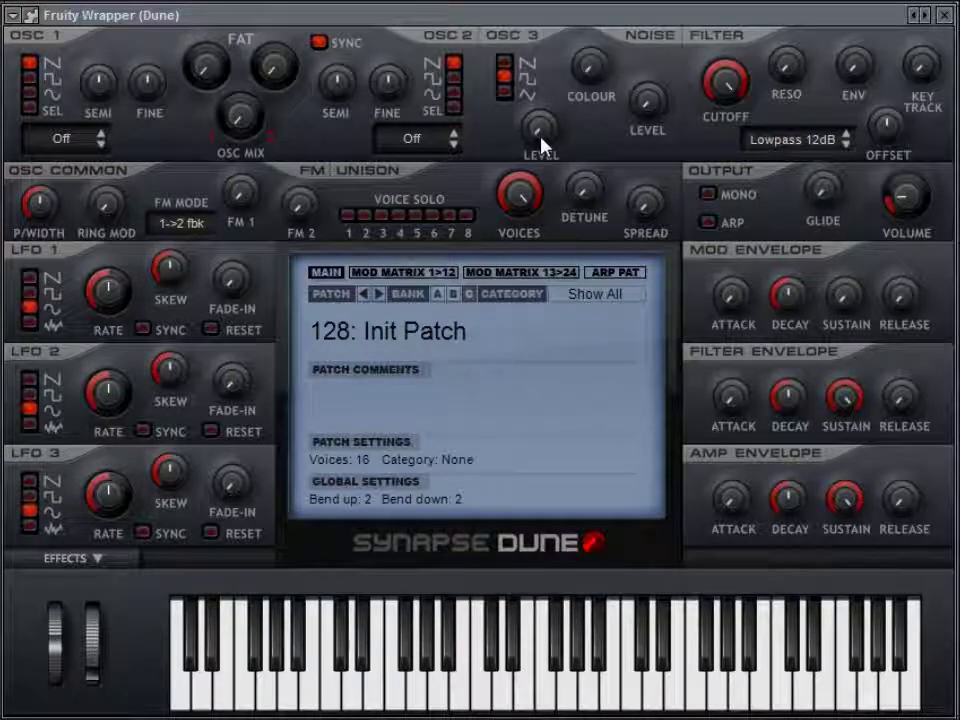
# - Try raising oscillator 3's level, return it to zero, and lower the unison voices to minimum
pyautogui.moveTo(541, 146); pyautogui.dragTo(660, 6)
pyautogui.moveTo(548, 152); pyautogui.dragTo(406, 510)
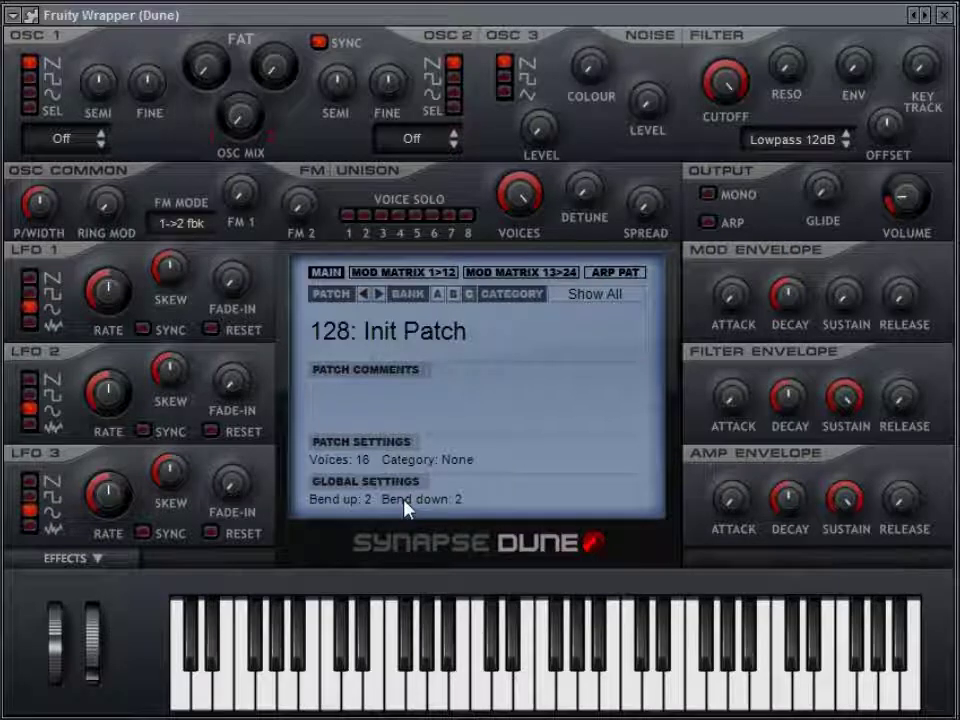
pyautogui.moveTo(519, 195); pyautogui.dragTo(503, 400)
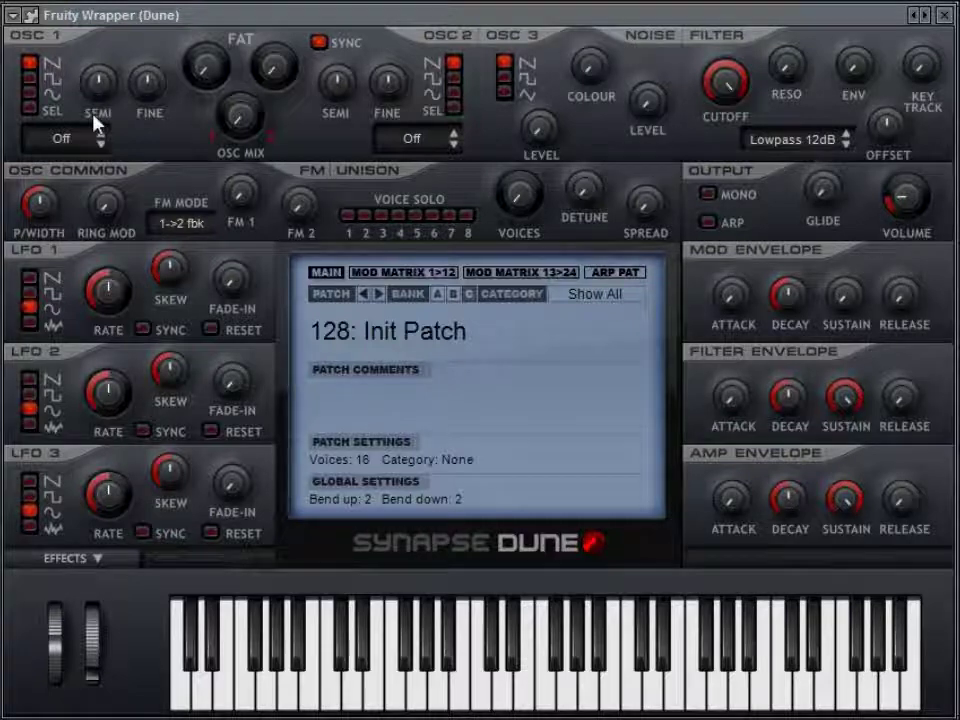
# - Try raising the noise level and sweeping the noise colour, and return both to minimum
pyautogui.moveTo(655, 112)
pyautogui.moveTo(655, 112); pyautogui.dragTo(681, 93)
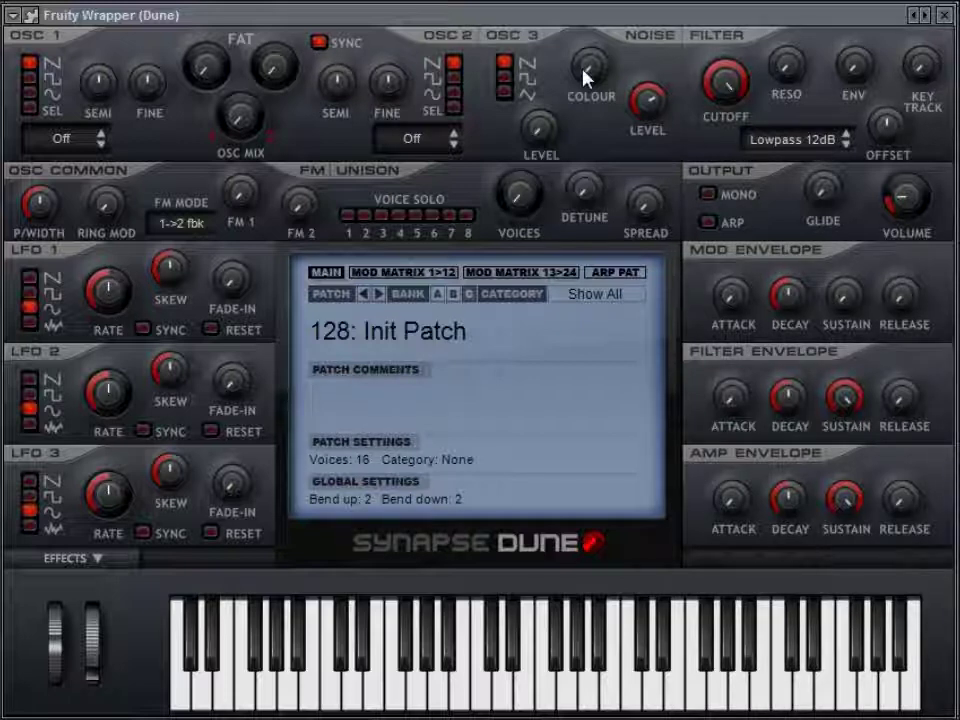
pyautogui.moveTo(585, 78); pyautogui.dragTo(750, 167)
pyautogui.moveTo(600, 81); pyautogui.dragTo(670, 150)
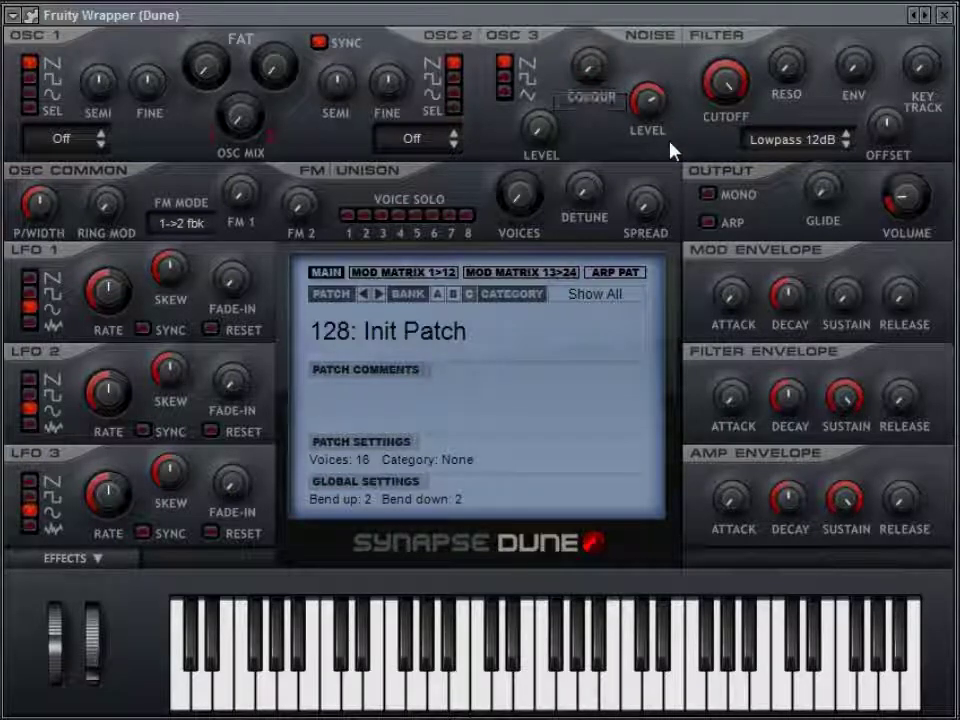
pyautogui.moveTo(645, 100); pyautogui.dragTo(626, 262)
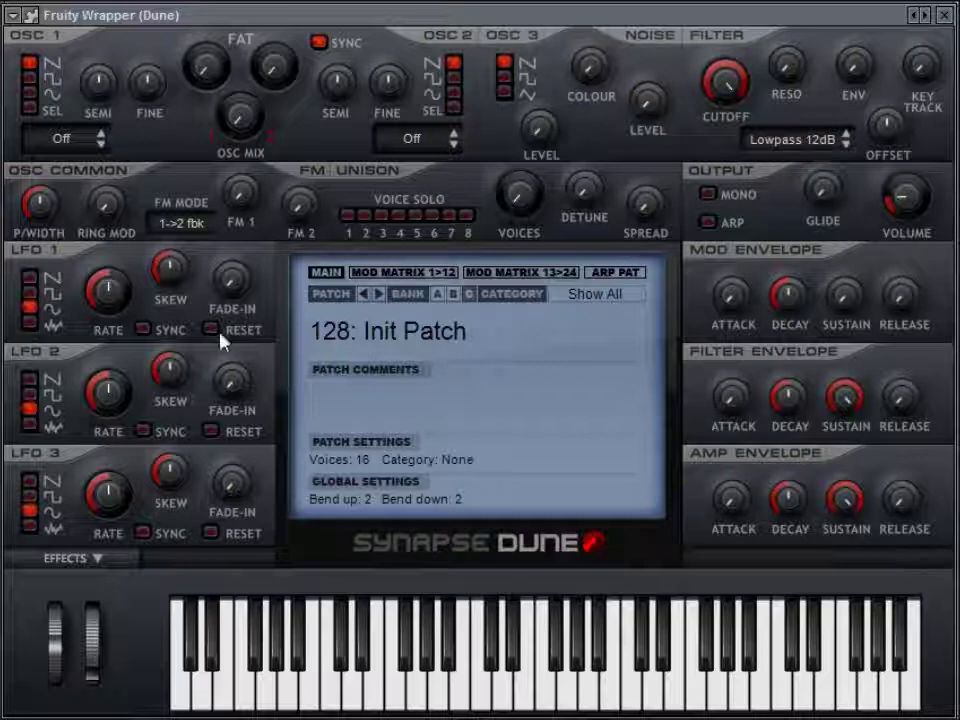
# - Set oscillator 2 to the sine waveform and increase the shared oscillator pulse width
pyautogui.click(453, 93)
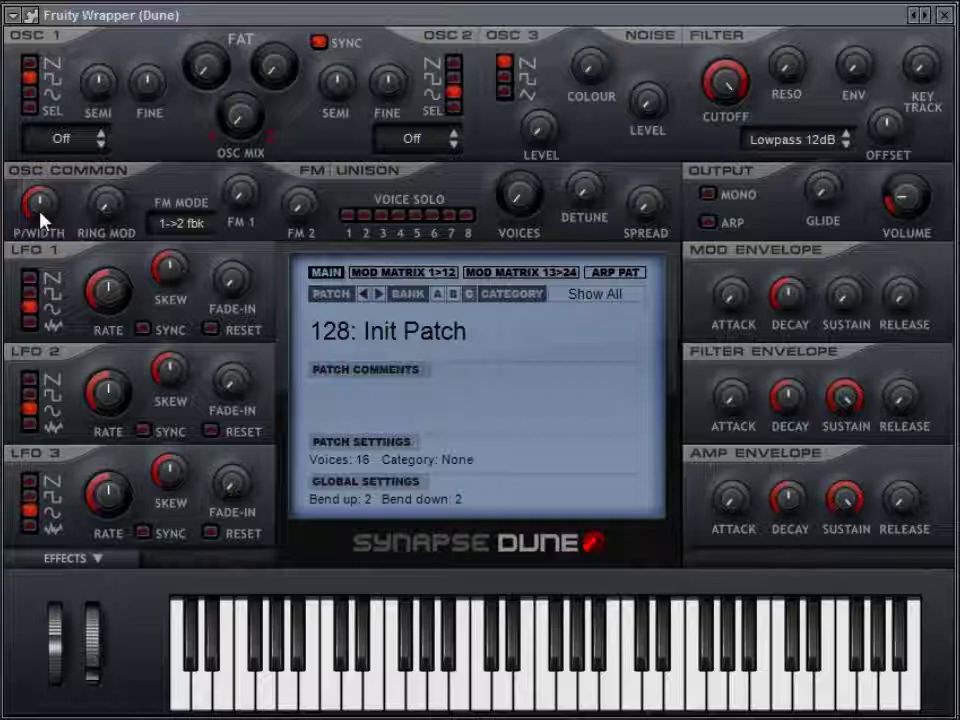
pyautogui.moveTo(40, 218)
pyautogui.moveTo(40, 218); pyautogui.dragTo(240, 129)
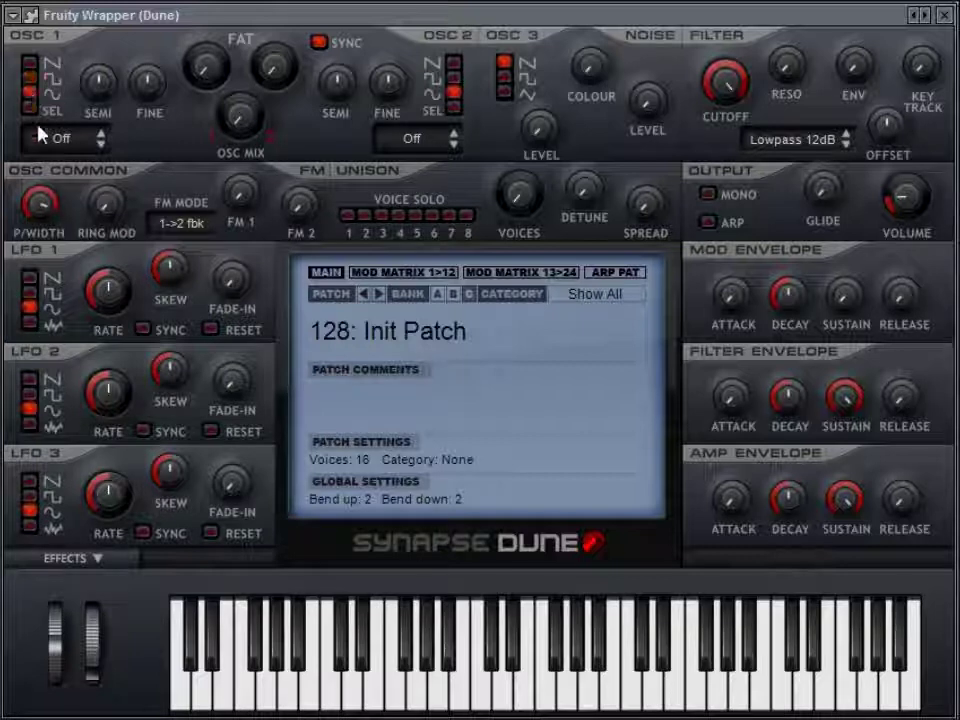
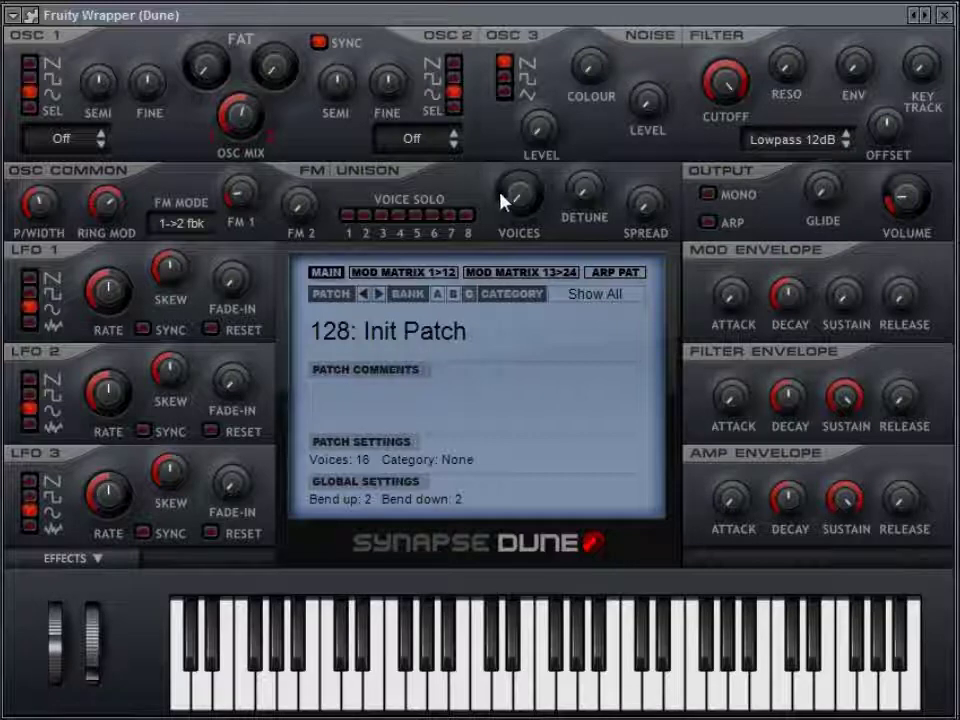
# - Set oscillator 1 to the saw waveform and raise the unison voices to near maximum
pyautogui.click(29, 64)
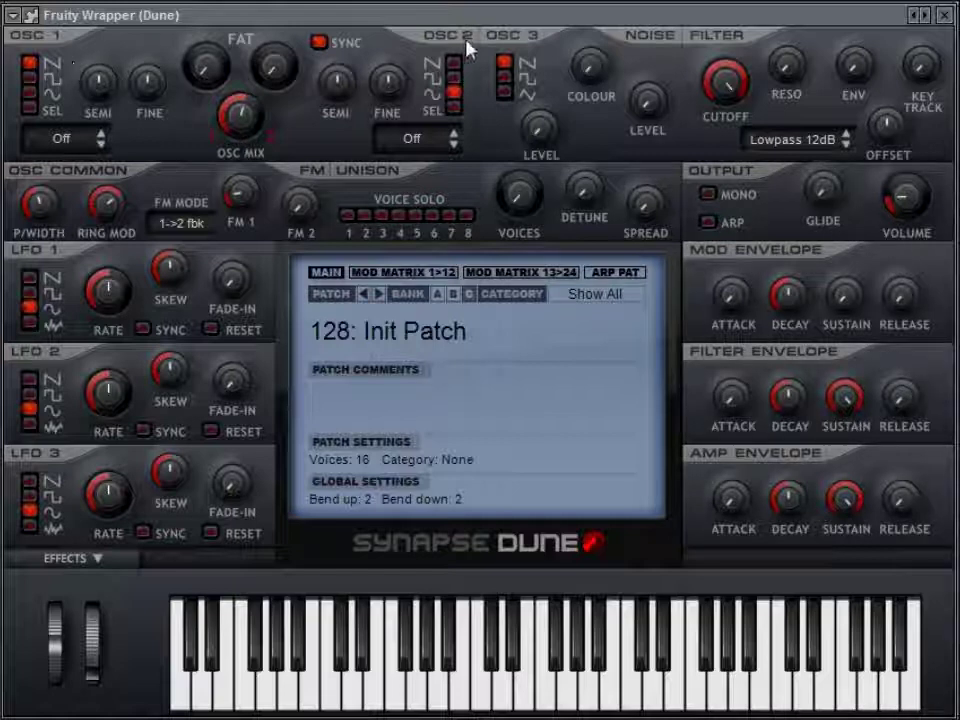
pyautogui.moveTo(525, 210); pyautogui.dragTo(525, 143)
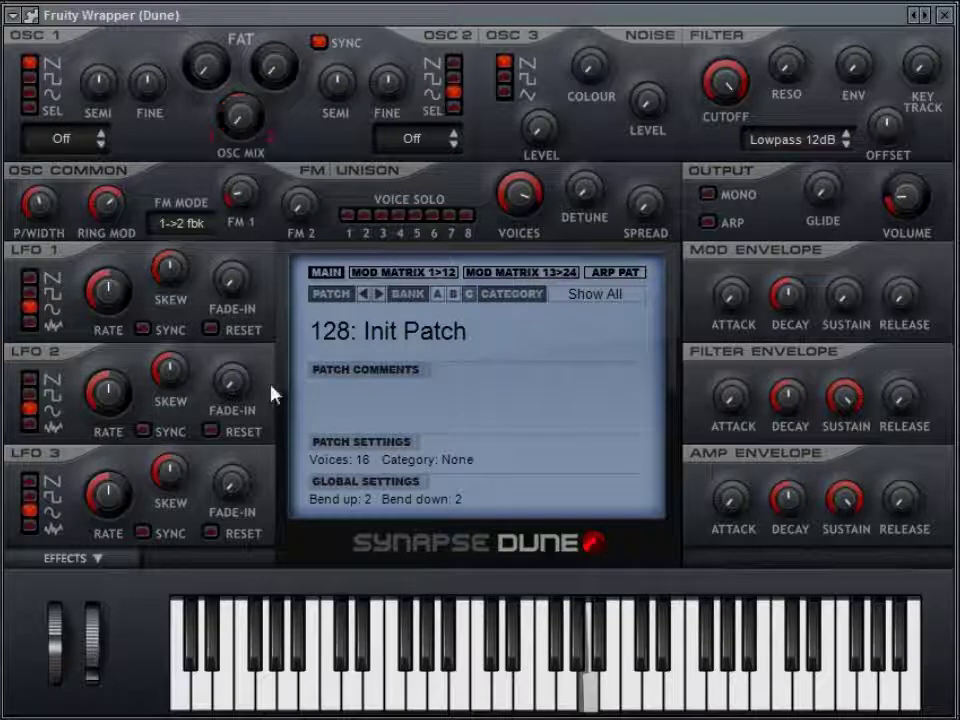
# - Raise the unison voices to maximum, solo voices 2, 4, 6 and 8, and check the first modulation matrix page
pyautogui.moveTo(493, 218); pyautogui.dragTo(568, 137)
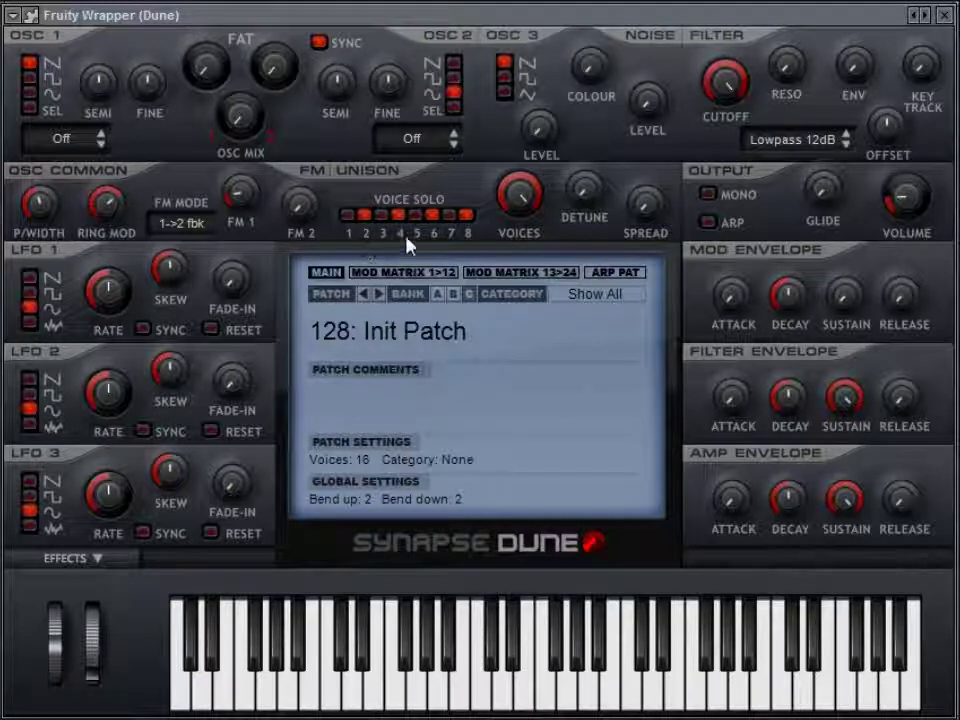
pyautogui.click(402, 272)
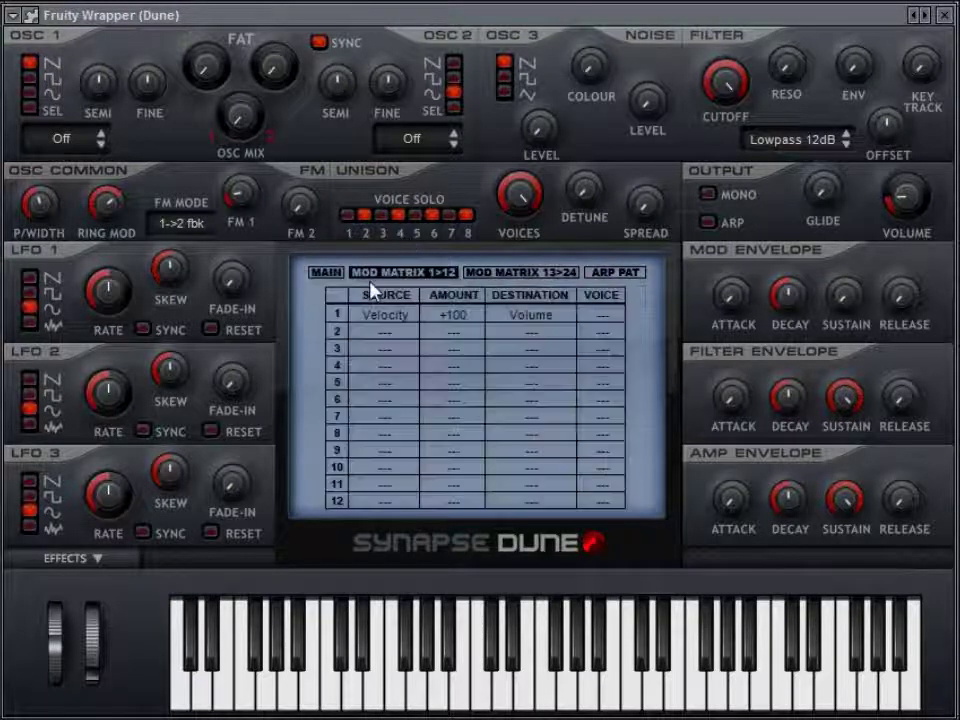
pyautogui.click(330, 275)
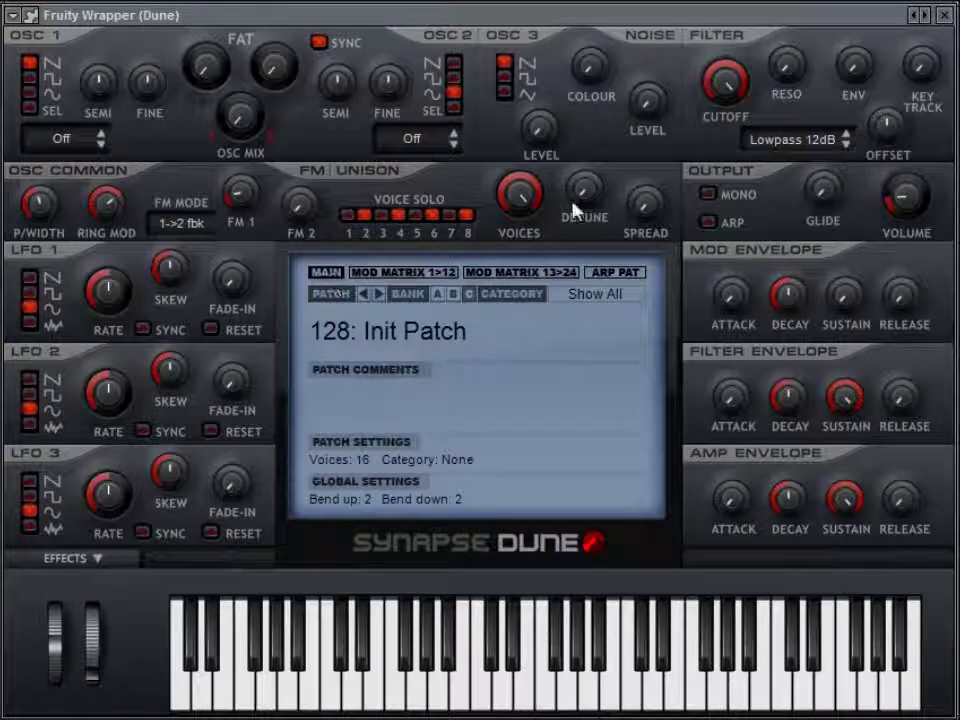
# - Try the unison detune and spread, clear the voice solos, and lower the unison voices to minimum
pyautogui.moveTo(583, 202); pyautogui.dragTo(700, 258)
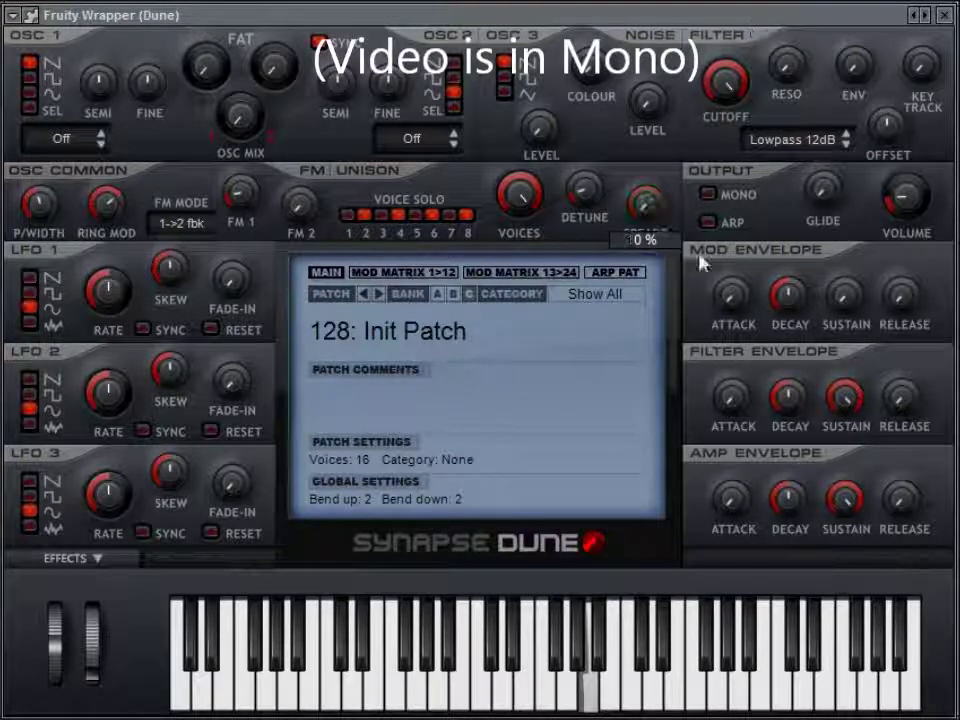
pyautogui.moveTo(514, 193); pyautogui.dragTo(514, 250)
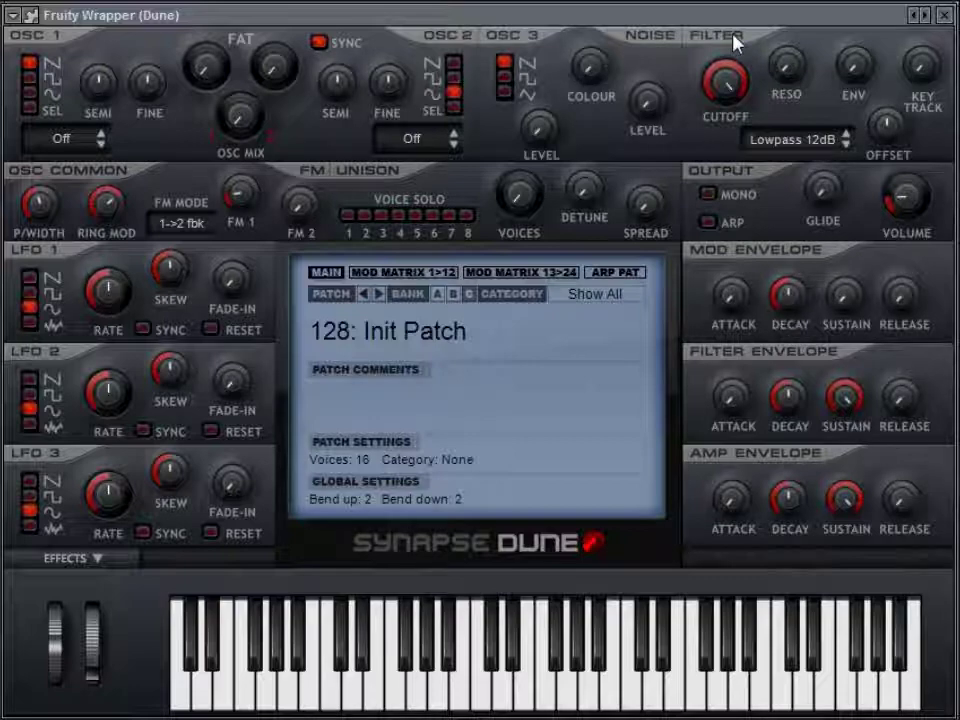
# - Try the BP12 -> LP12 filter type, lower the filter cutoff and offset, and return to Lowpass 12dB
pyautogui.click(814, 142)
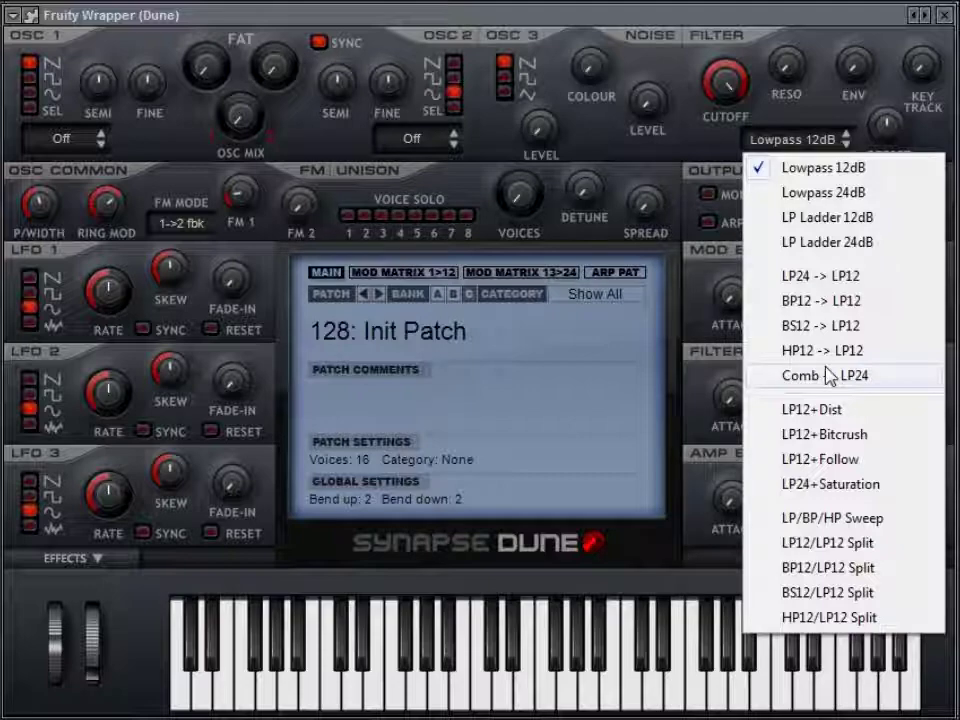
pyautogui.click(726, 92)
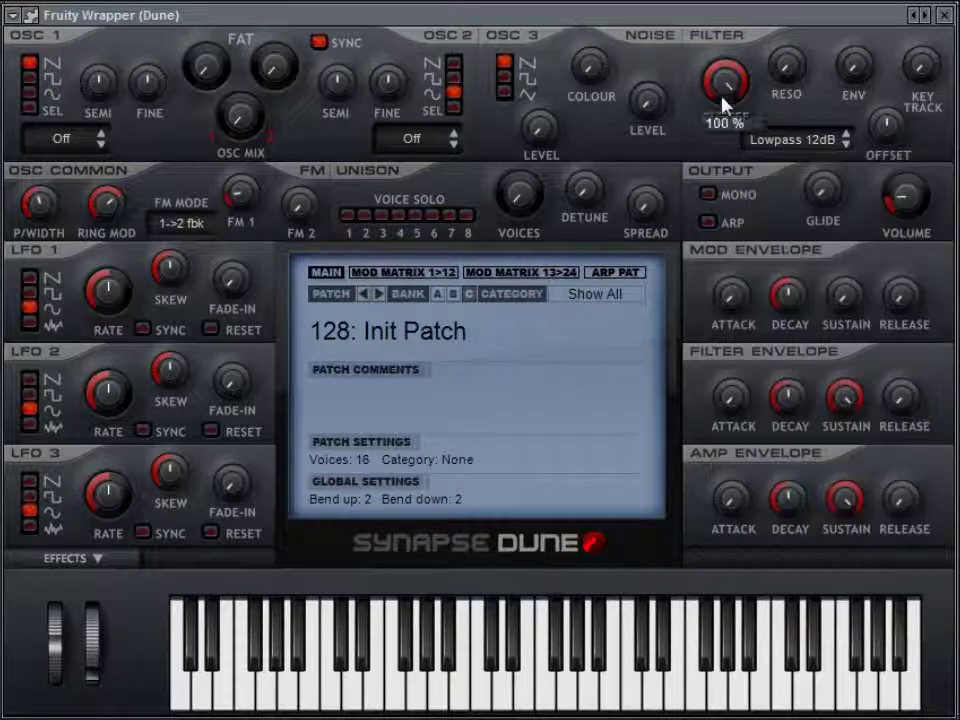
pyautogui.click(745, 130)
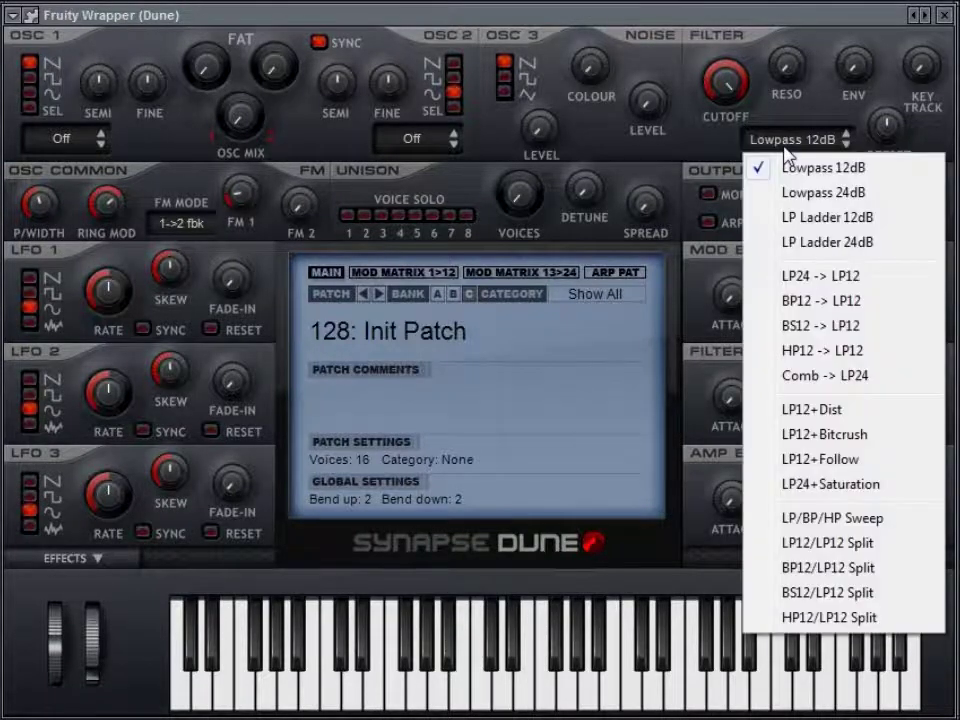
pyautogui.click(838, 302)
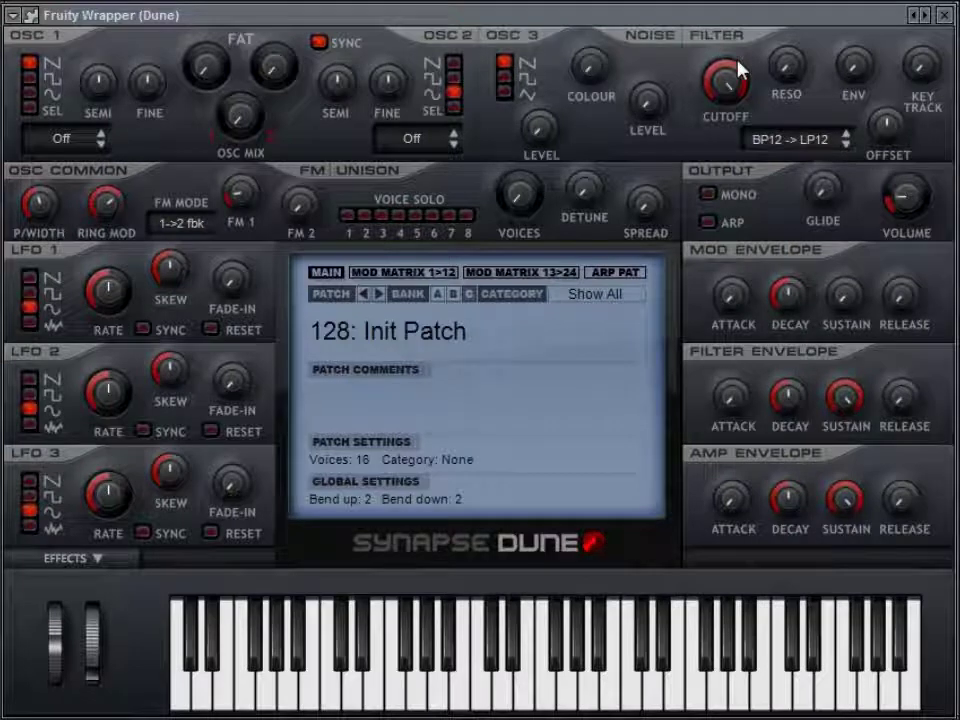
pyautogui.moveTo(737, 77)
pyautogui.mouseDown()
pyautogui.moveTo(720, 235)
pyautogui.moveTo(696, 141)
pyautogui.moveTo(731, 94)
pyautogui.moveTo(737, 122)
pyautogui.moveTo(741, 90)
pyautogui.mouseUp()
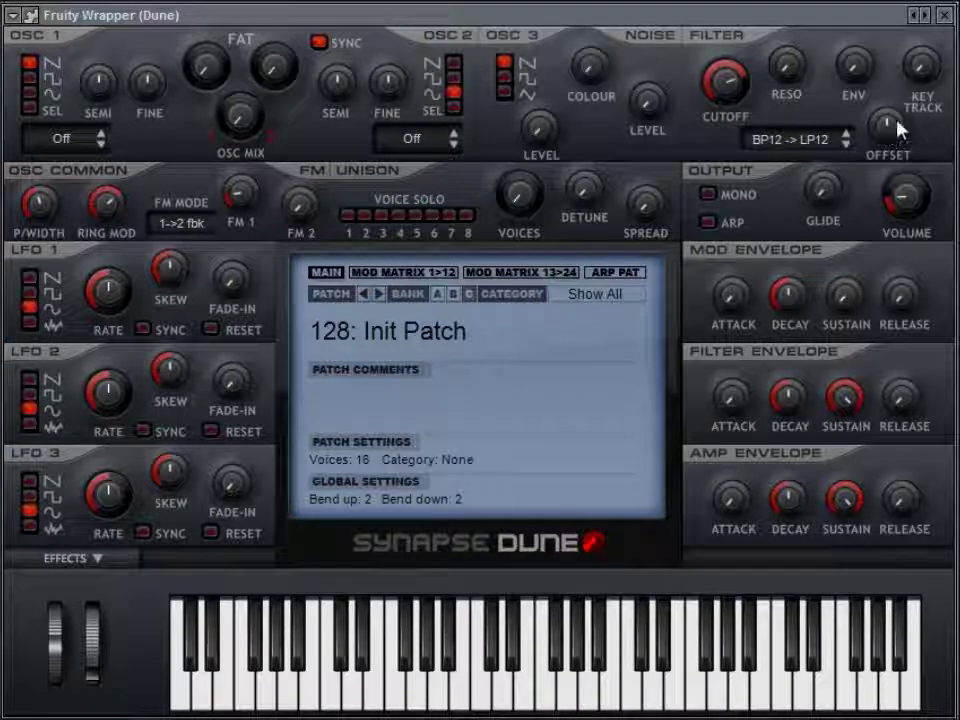
pyautogui.moveTo(896, 133); pyautogui.dragTo(920, 160)
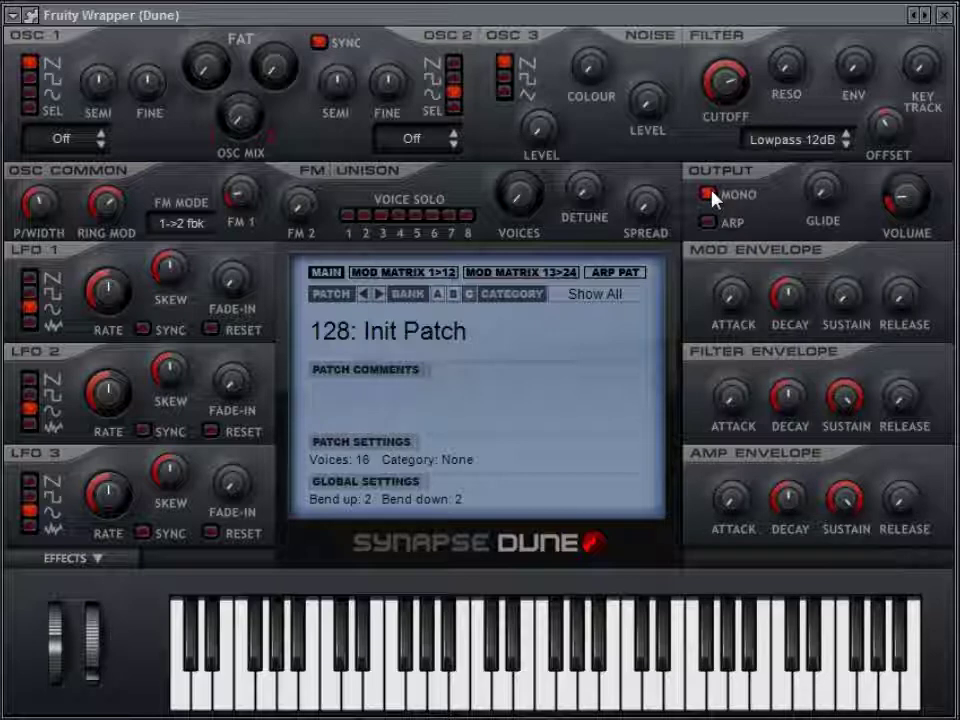
# - Try the mono and arpeggiator switches, examine the arpeggiator pattern page, and leave both switches off
pyautogui.click(709, 194)
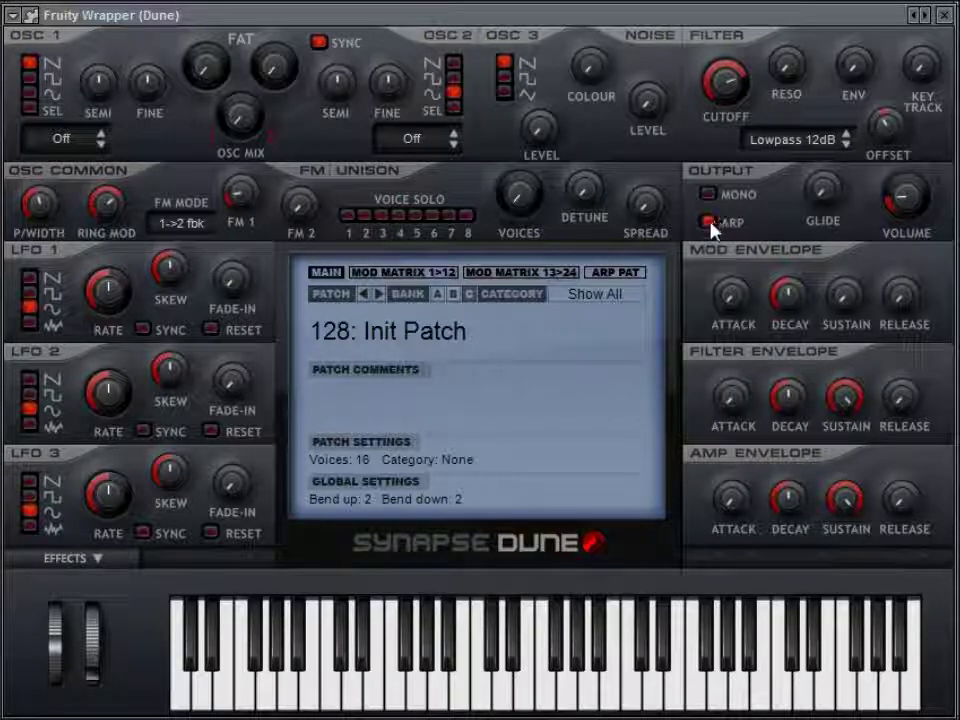
pyautogui.click(634, 273)
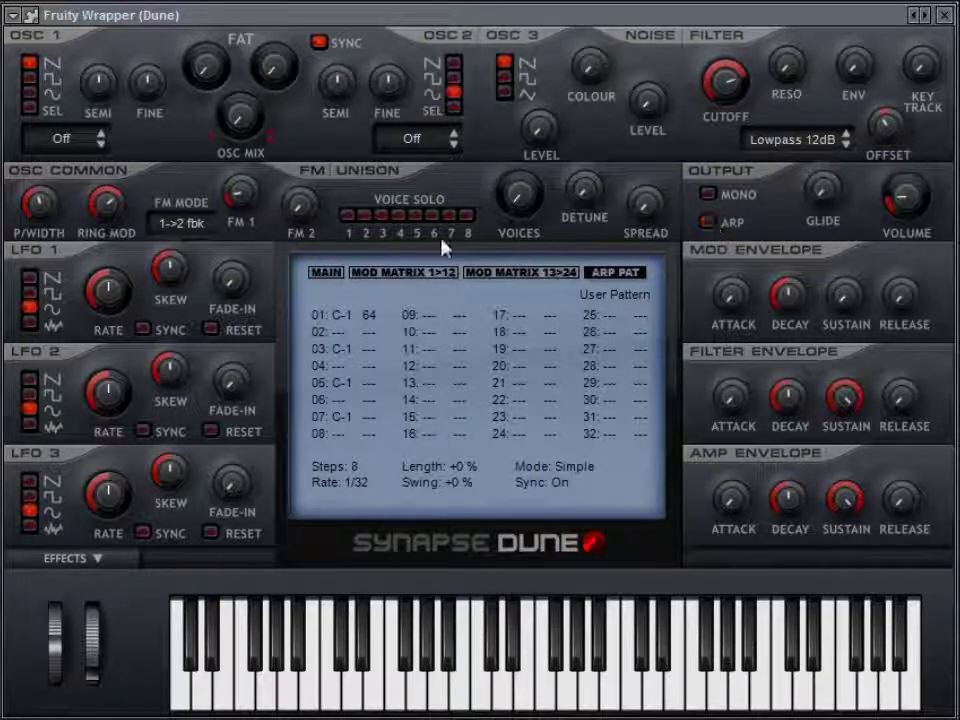
pyautogui.click(338, 273)
# - Turn on mono mode, try raising the glide, and return the glide to zero
pyautogui.moveTo(862, 133)
pyautogui.mouseDown()
pyautogui.moveTo(915, 69)
pyautogui.moveTo(881, 131)
pyautogui.mouseUp()
pyautogui.moveTo(840, 190); pyautogui.dragTo(922, 100)
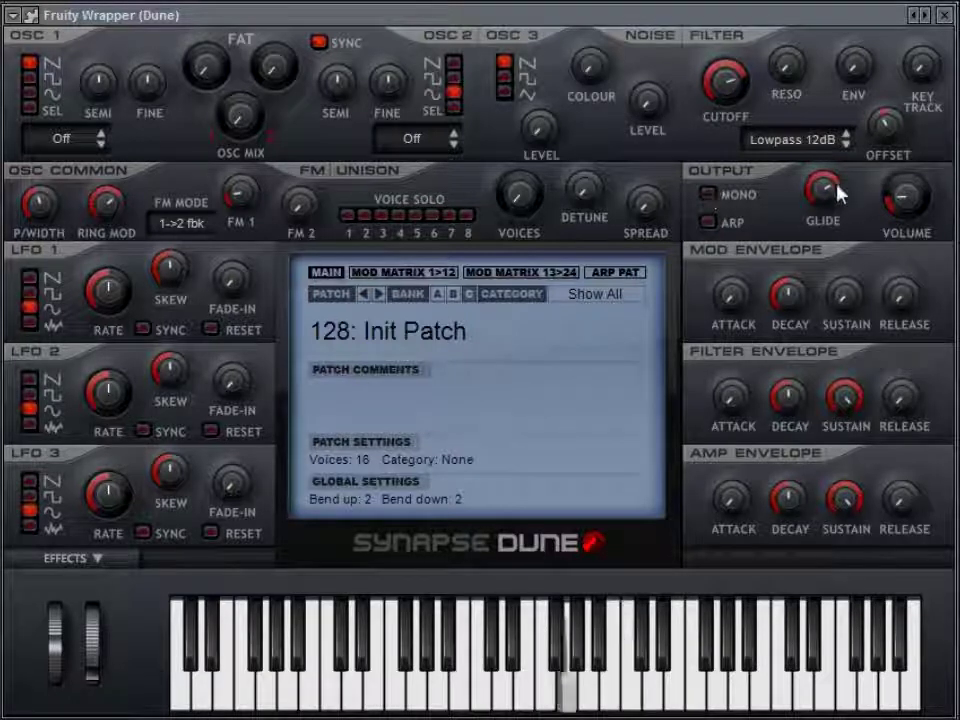
pyautogui.click(710, 195)
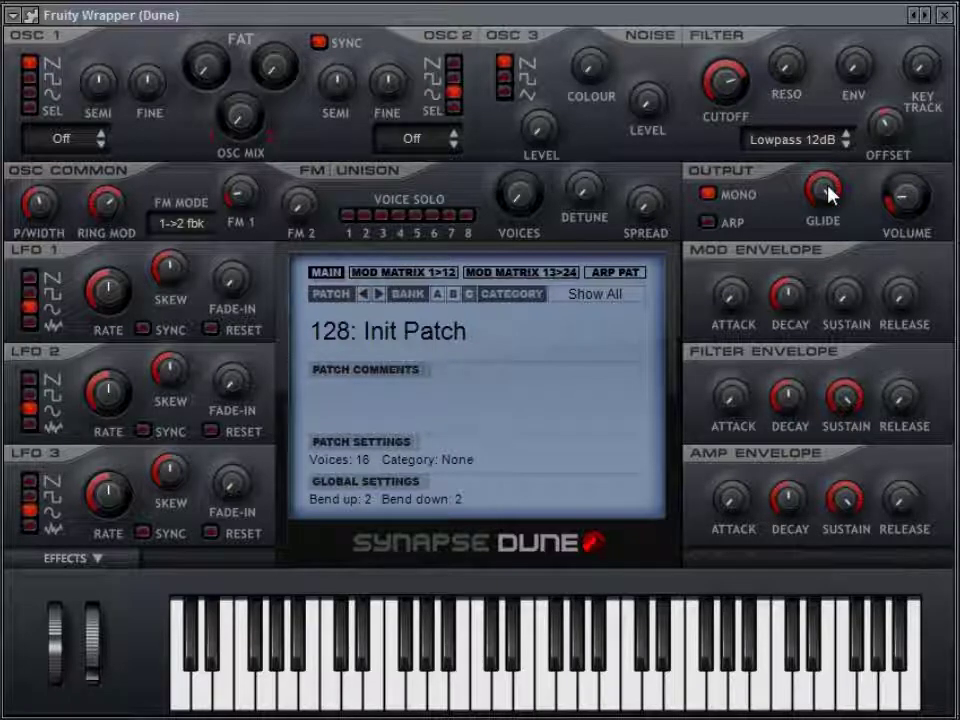
pyautogui.moveTo(828, 193); pyautogui.dragTo(827, 400)
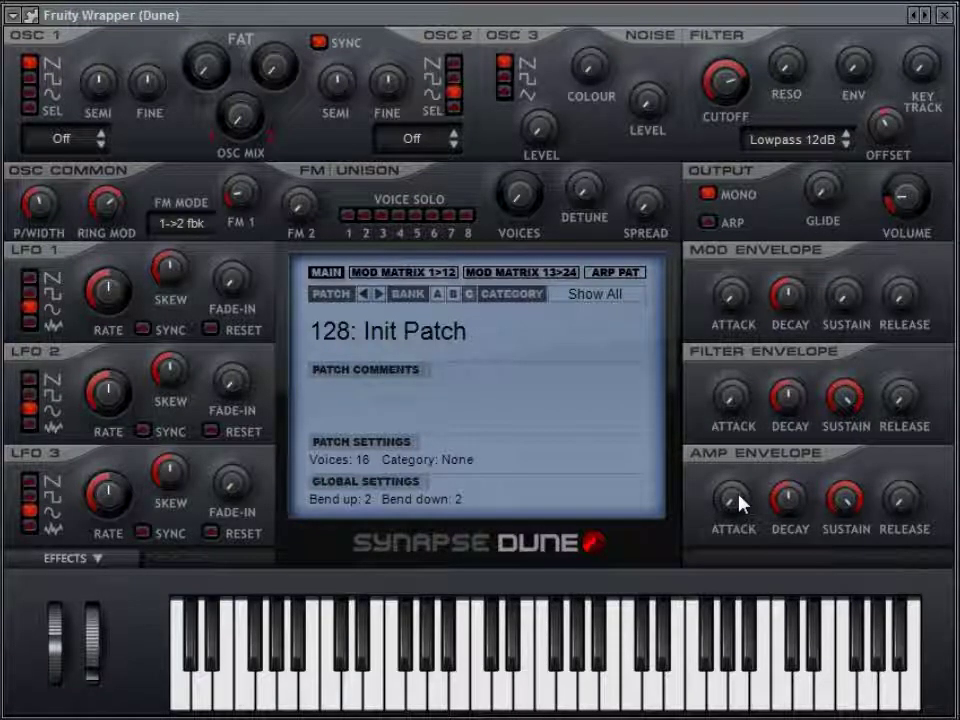
# - Try raising the amp envelope attack to about 74%, and return it to minimum
pyautogui.rightClick(714, 520)
pyautogui.click(722, 533)
pyautogui.moveTo(733, 510); pyautogui.dragTo(778, 430)
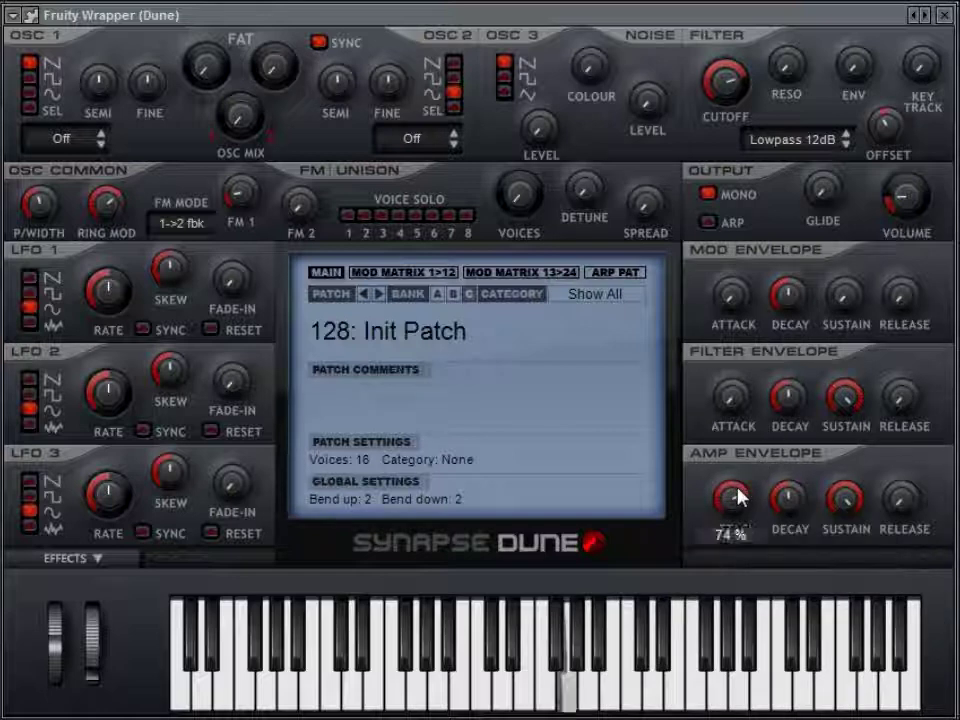
pyautogui.doubleClick(736, 527)
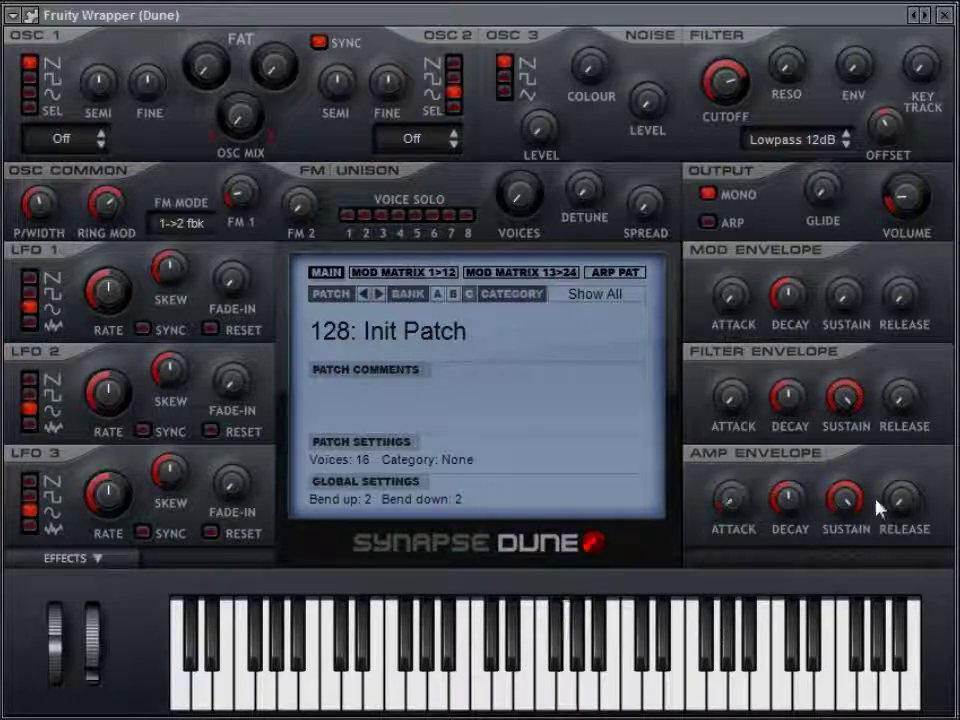
# - Raise the filter envelope amount, and examine the modulation sources offered for matrix slot 2 without choosing one
pyautogui.moveTo(864, 58); pyautogui.dragTo(950, 0)
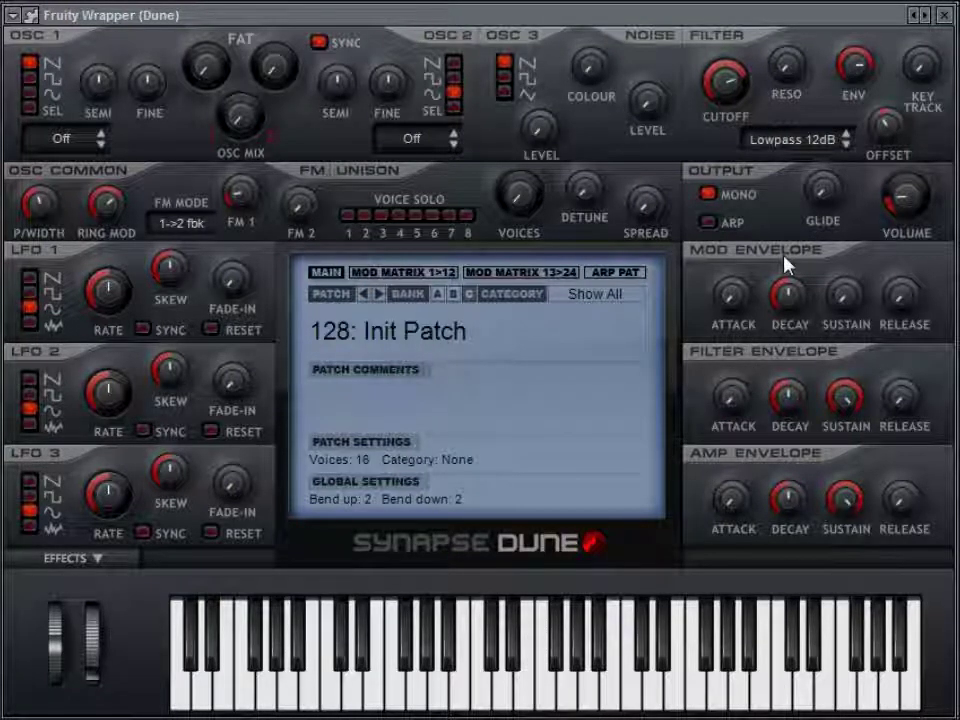
pyautogui.click(408, 273)
pyautogui.click(383, 332)
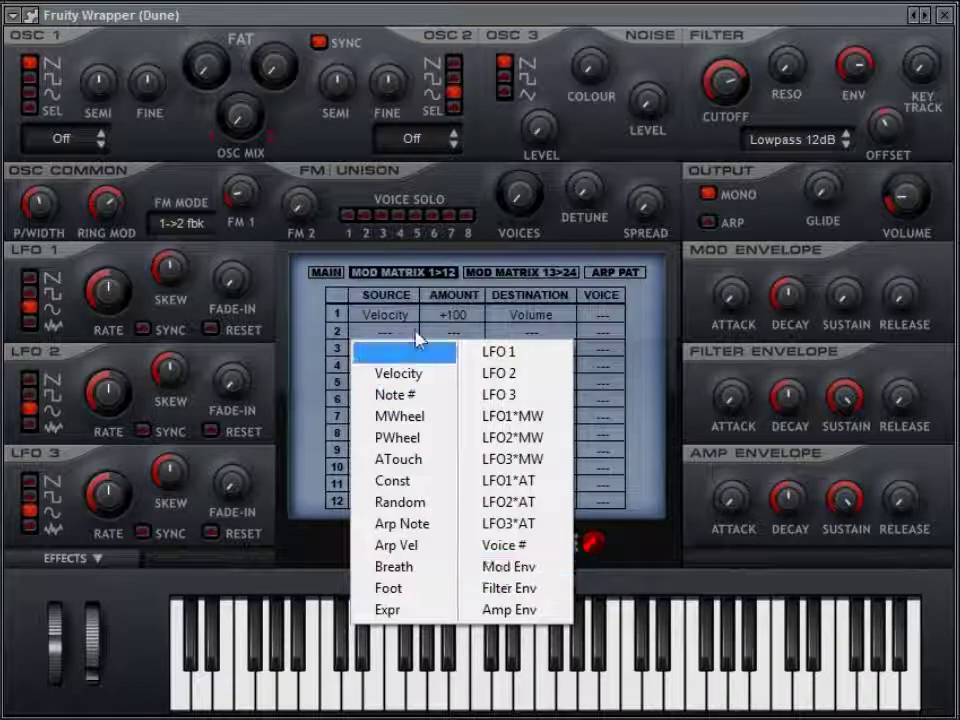
pyautogui.click(482, 262)
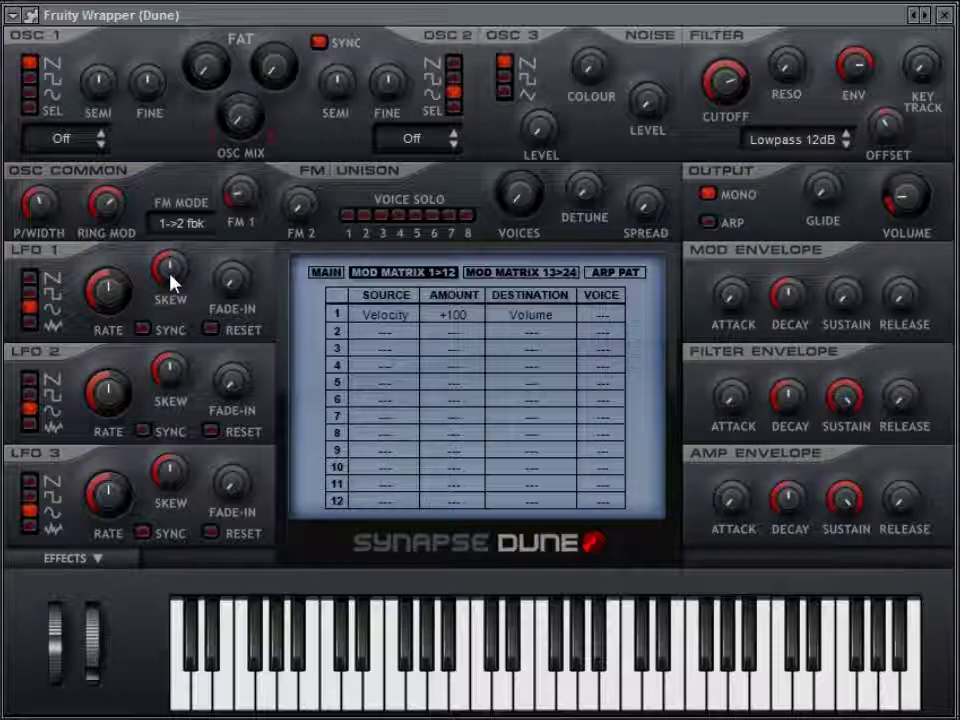
# - Set LFO 1 to the saw waveform, try its skew, and raise its fade-in time
pyautogui.click(37, 278)
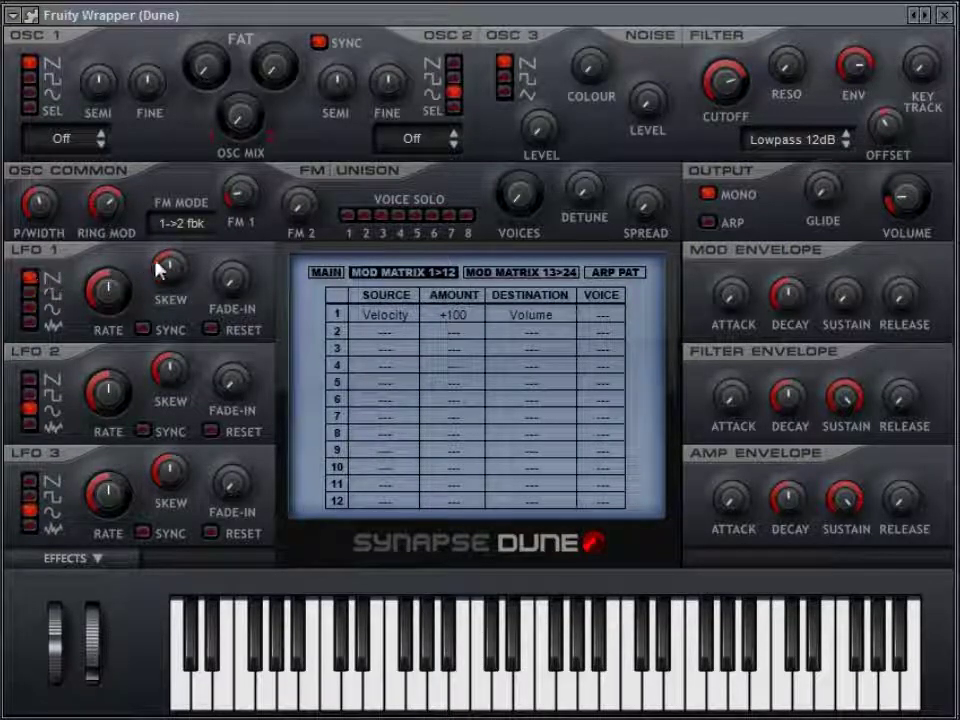
pyautogui.moveTo(185, 268); pyautogui.dragTo(350, 140)
pyautogui.scroll(6, 231, 274)
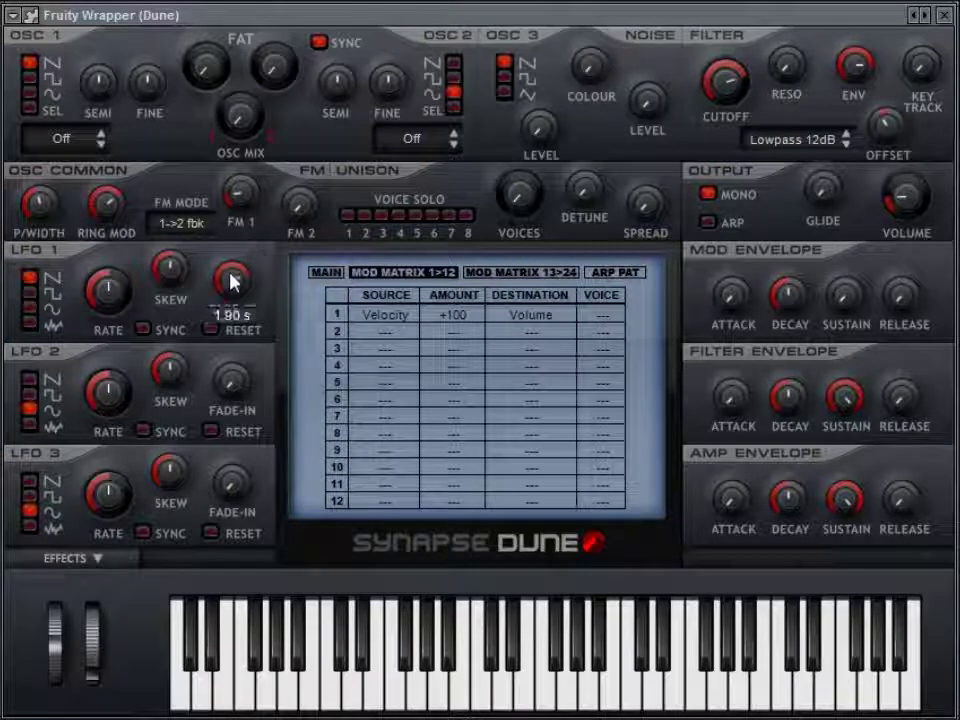
pyautogui.moveTo(240, 279); pyautogui.dragTo(298, 214)
pyautogui.moveTo(303, 230); pyautogui.dragTo(270, 281)
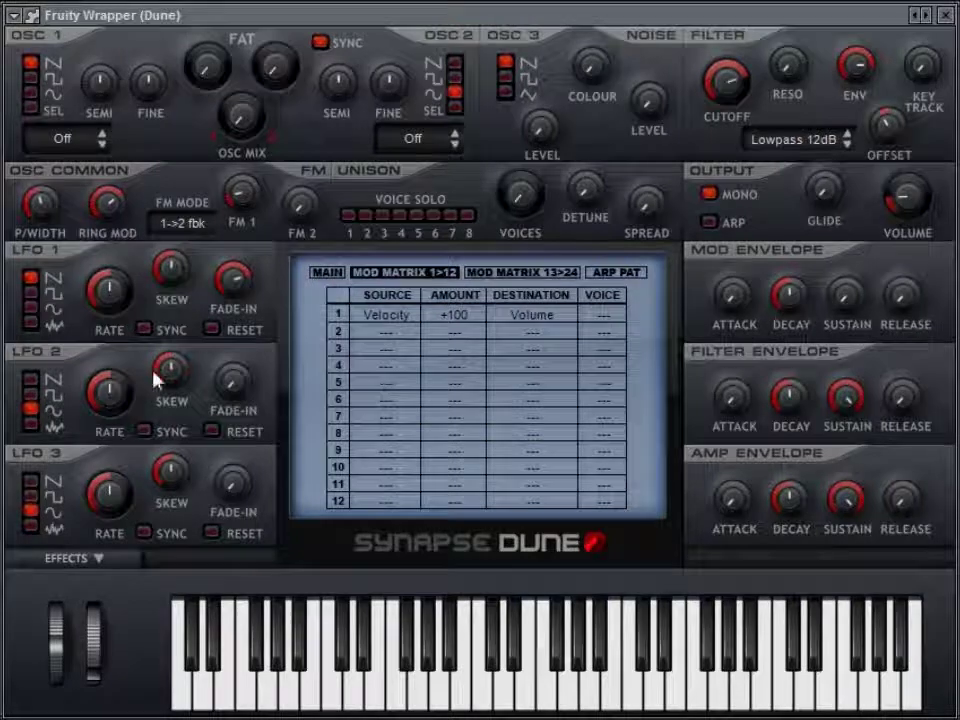
# - Show the effects section in place of the keyboard and try the distortion type
pyautogui.click(77, 558)
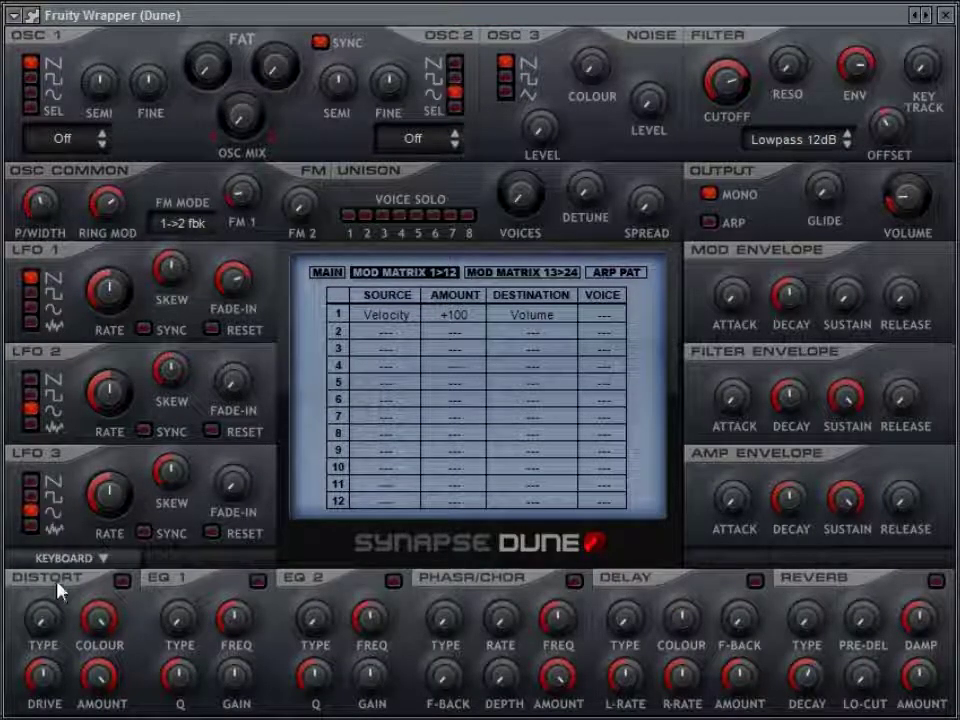
pyautogui.moveTo(42, 620); pyautogui.dragTo(182, 602)
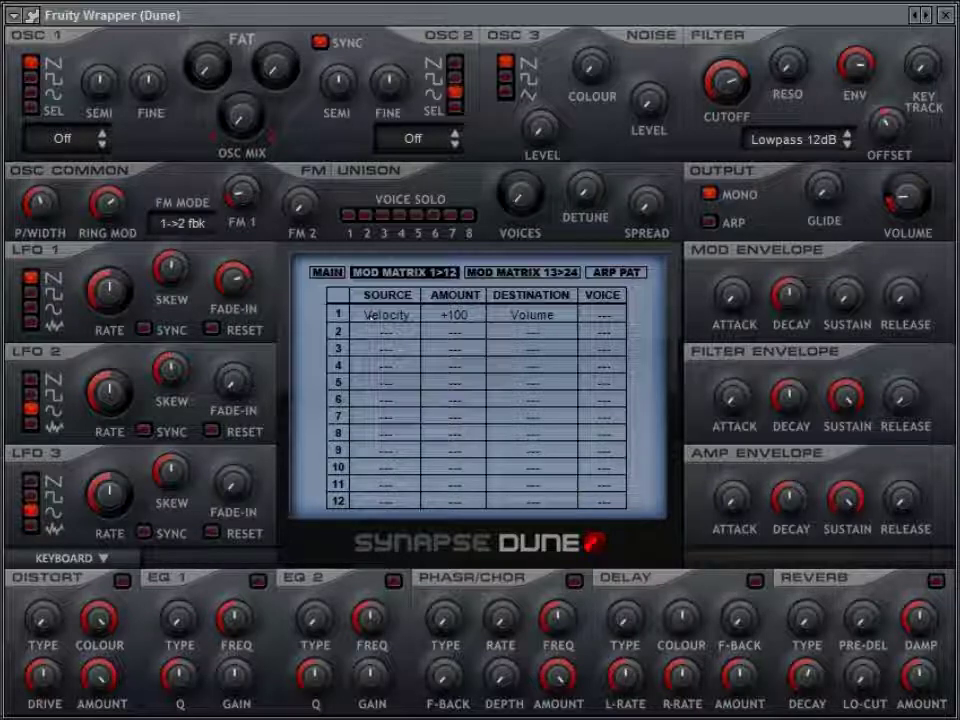
# - Sweep the oscillator mix and return it to oscillator 1, set oscillator 2 to saw, and raise the unison voices to maximum
pyautogui.moveTo(242, 124); pyautogui.dragTo(306, 6)
pyautogui.moveTo(240, 115); pyautogui.dragTo(265, 210)
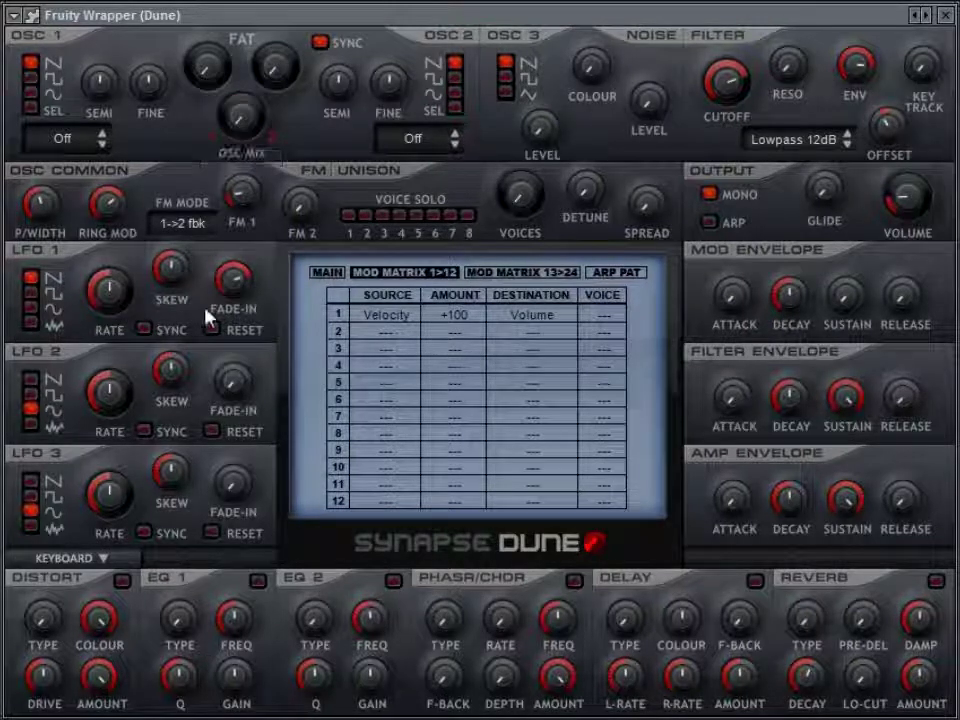
pyautogui.moveTo(510, 207); pyautogui.dragTo(589, 5)
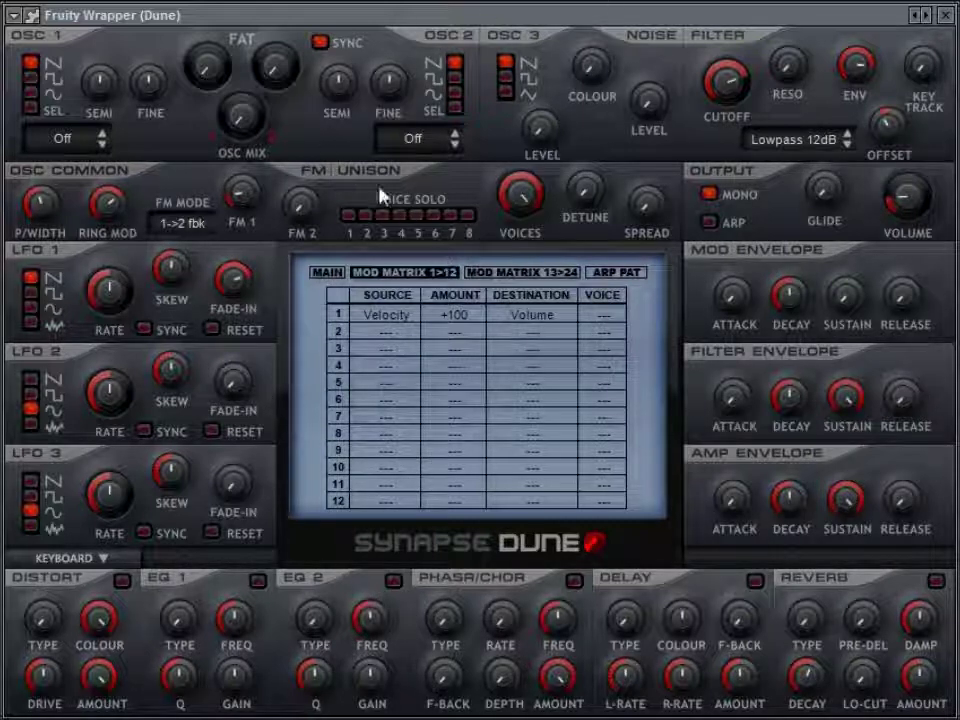
# - Turn off mono mode, reset the filter envelope amount to zero, and try the filter cutoff
pyautogui.click(709, 193)
pyautogui.moveTo(724, 90); pyautogui.dragTo(745, 150)
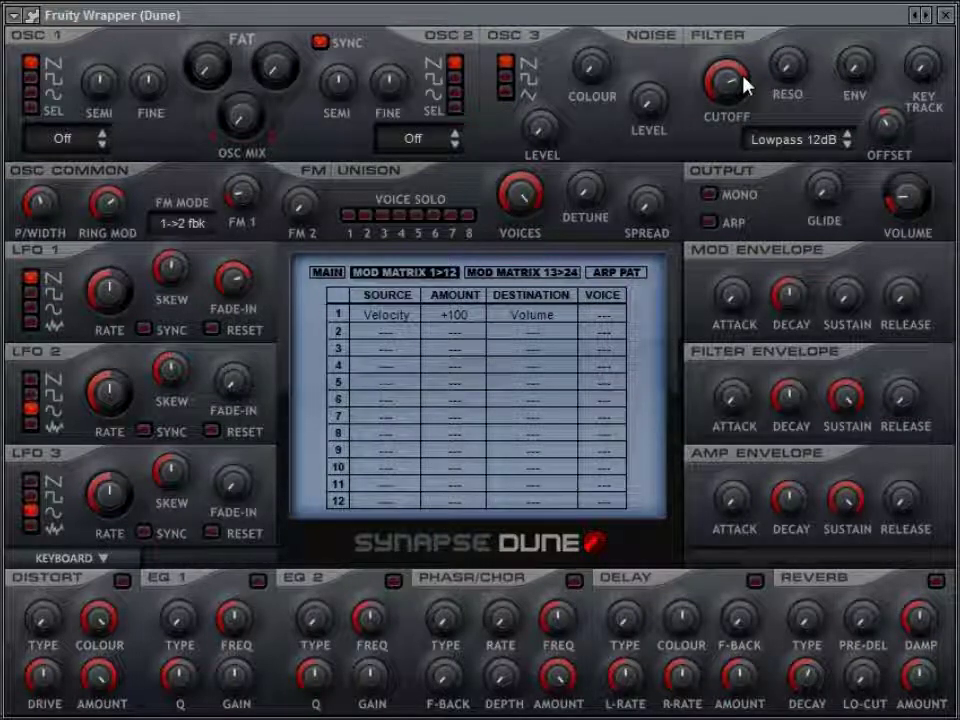
# - Raise the amp envelope attack well above its midpoint and lower the filter cutoff slightly
pyautogui.moveTo(733, 497); pyautogui.dragTo(793, 422)
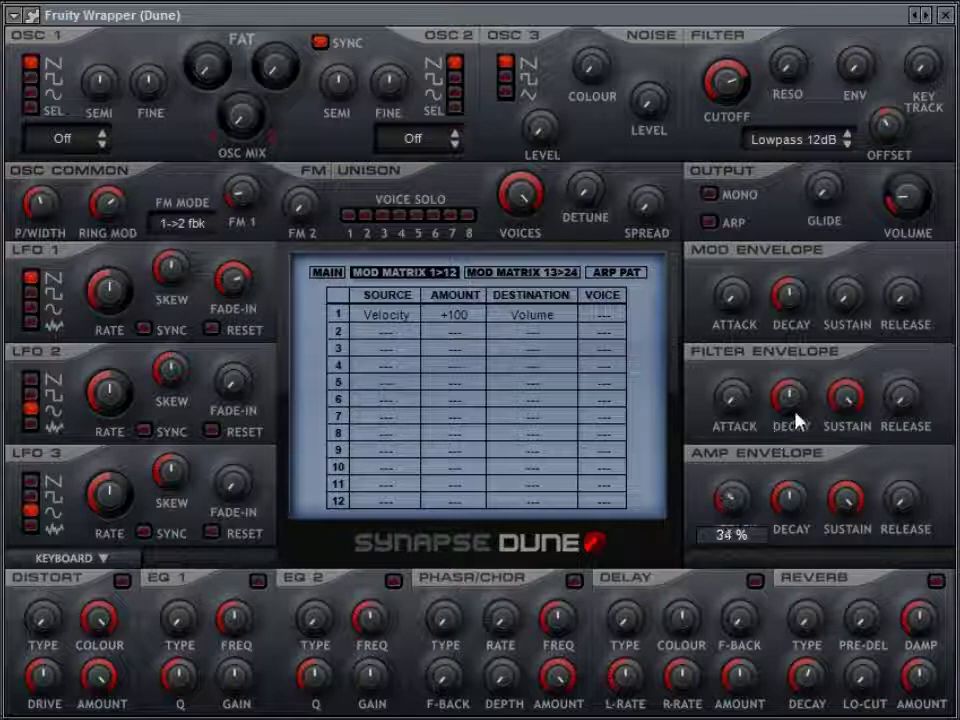
pyautogui.moveTo(735, 500); pyautogui.dragTo(765, 480)
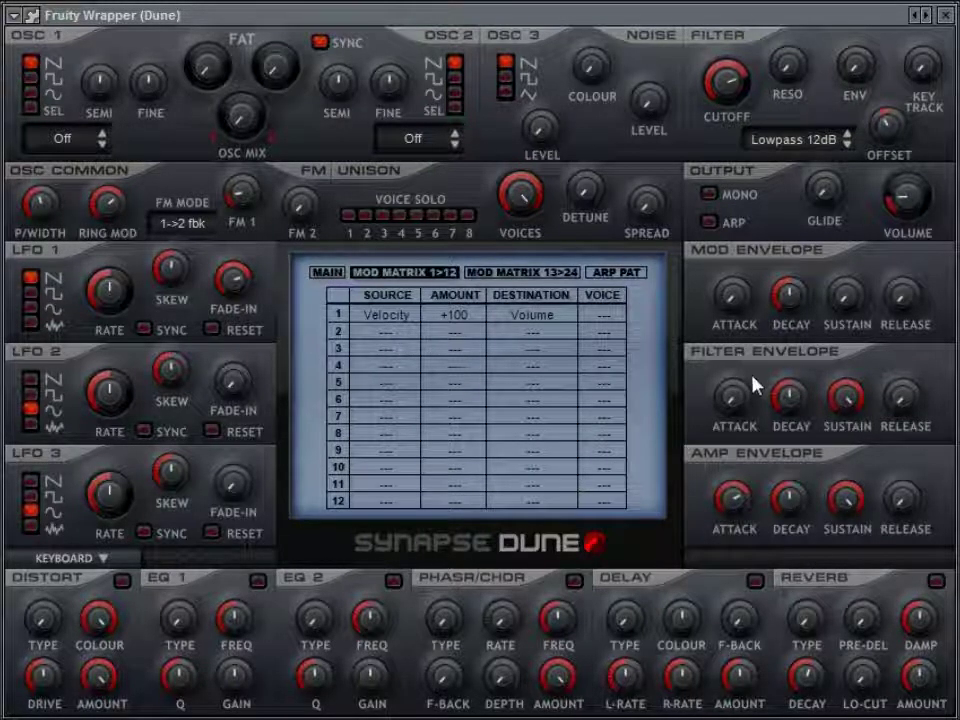
pyautogui.moveTo(728, 112)
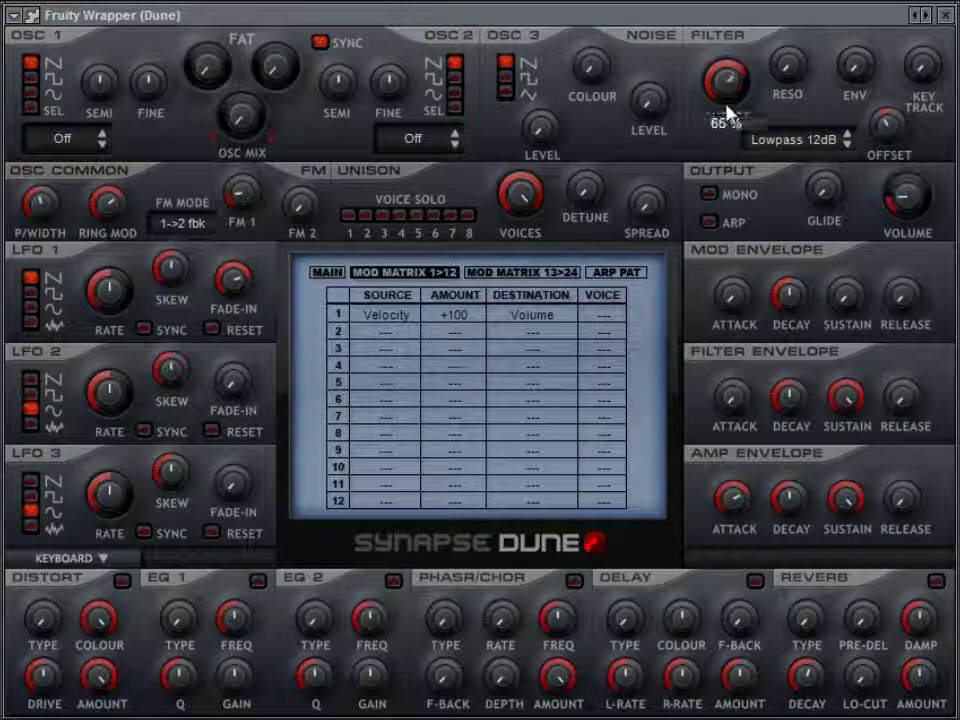
# - Route LFO 1 to Osc 1 Semi in the second modulation slot and set LFO 1 to a square wave
pyautogui.click(387, 335)
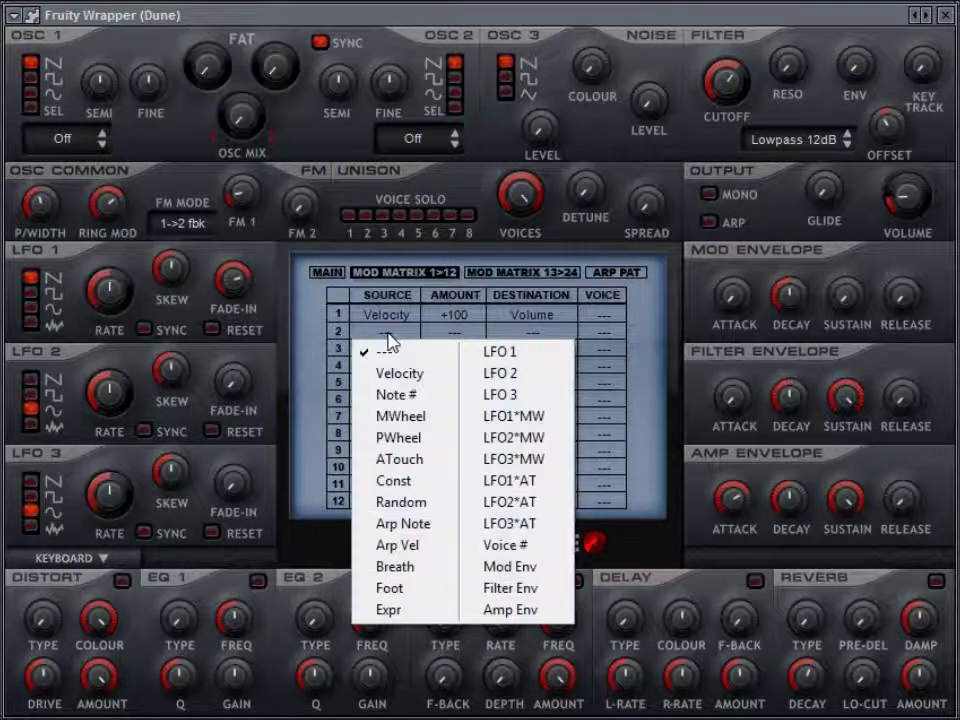
pyautogui.click(519, 356)
pyautogui.click(31, 291)
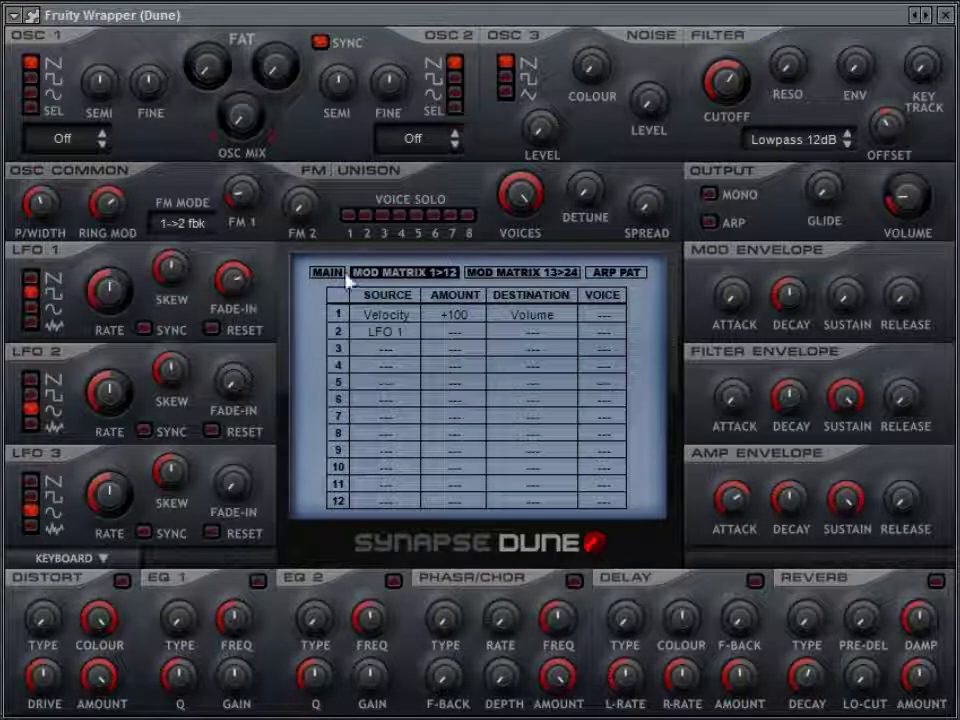
pyautogui.click(454, 331)
pyautogui.click(534, 332)
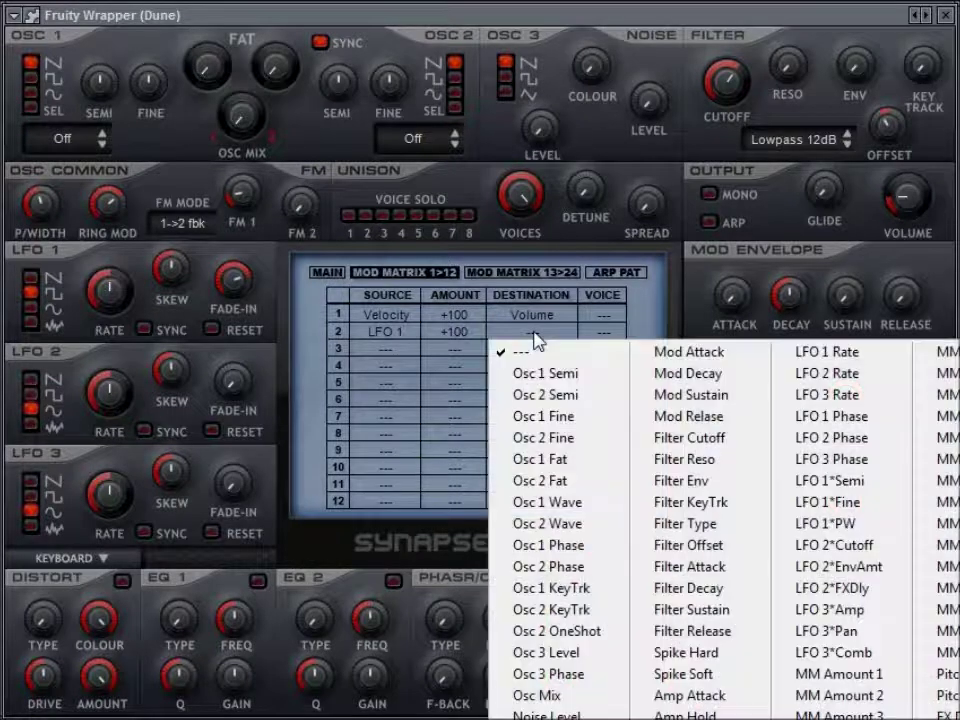
pyautogui.click(553, 378)
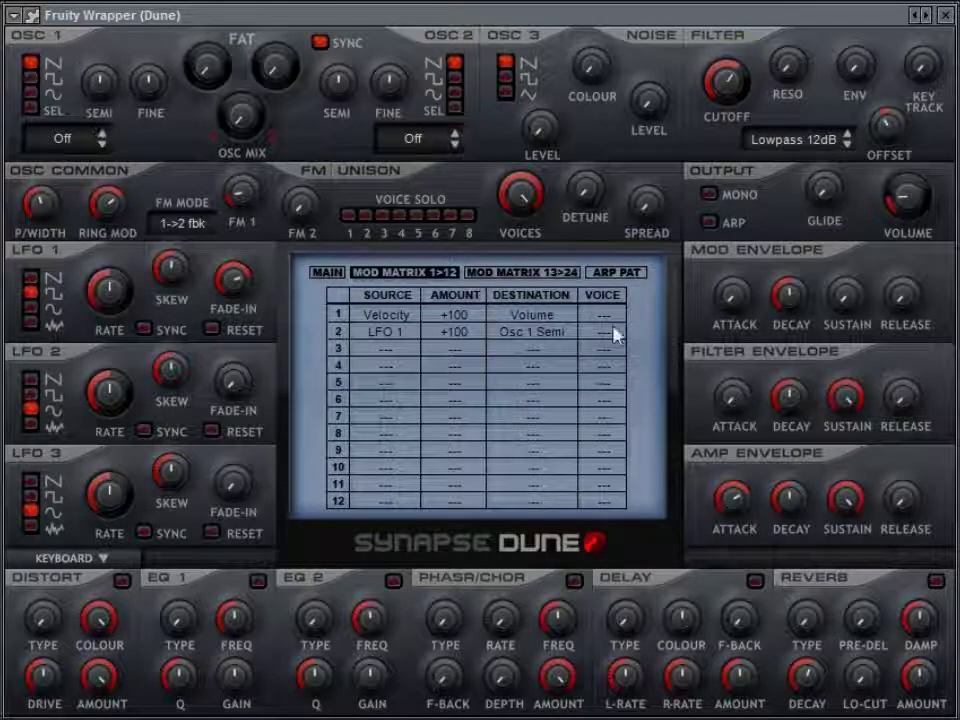
# - Set the LFO 1 to Osc 1 Semi modulation amount to +7 and restrict it to the odd voices
pyautogui.moveTo(454, 336); pyautogui.dragTo(463, 514)
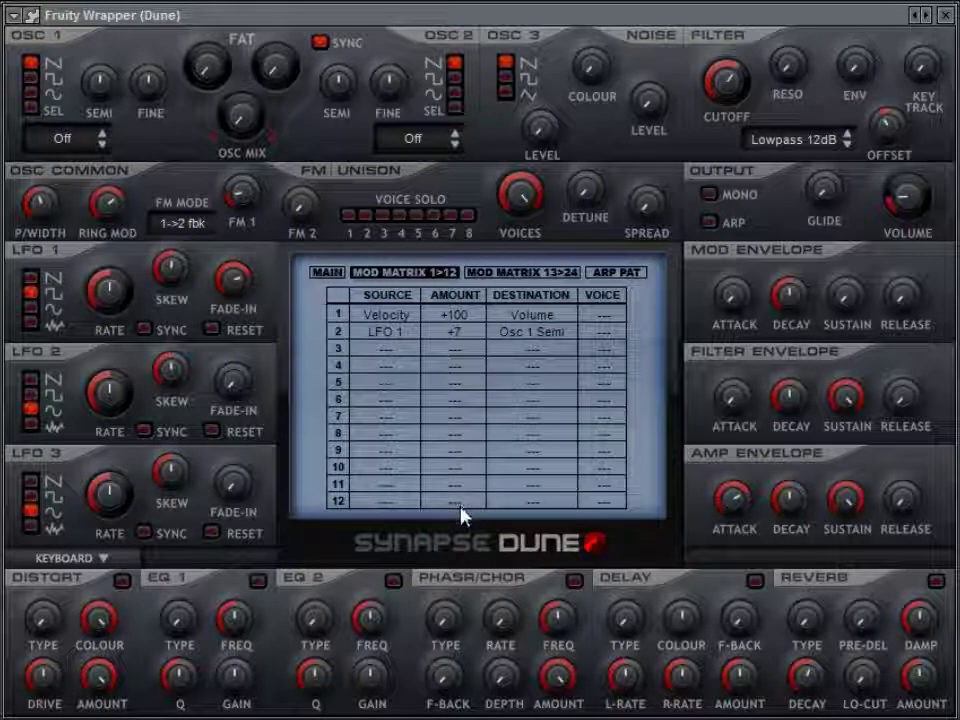
pyautogui.click(606, 334)
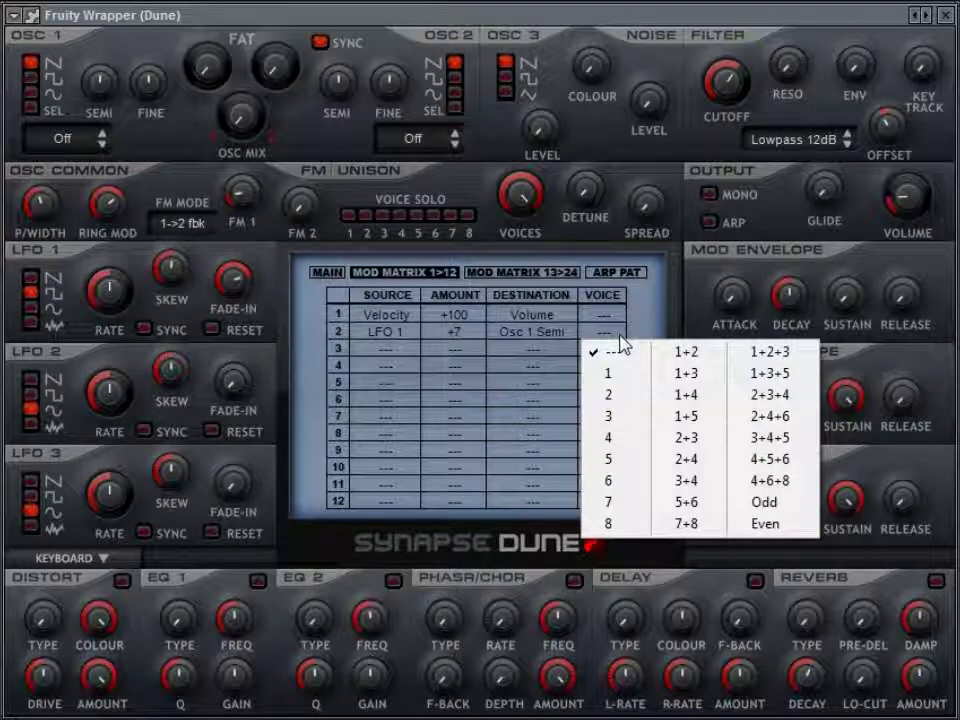
pyautogui.click(765, 503)
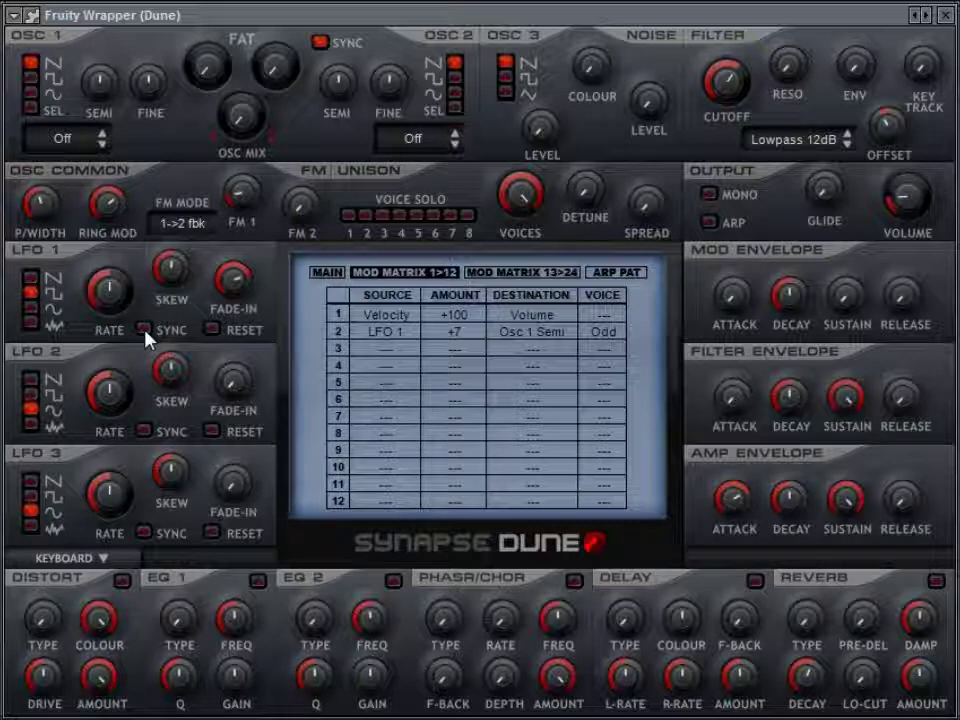
# - Raise the amp envelope release to about its midpoint and reduce LFO 1's fade-in to zero
pyautogui.moveTo(111, 296); pyautogui.dragTo(134, 299)
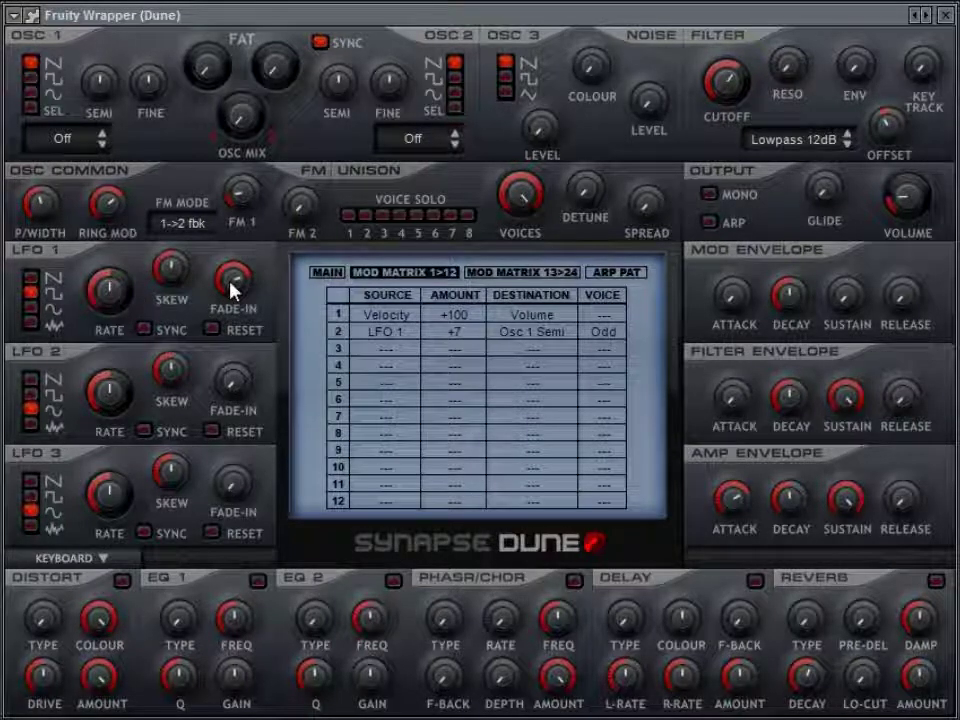
pyautogui.click(913, 487)
pyautogui.moveTo(913, 487); pyautogui.dragTo(959, 380)
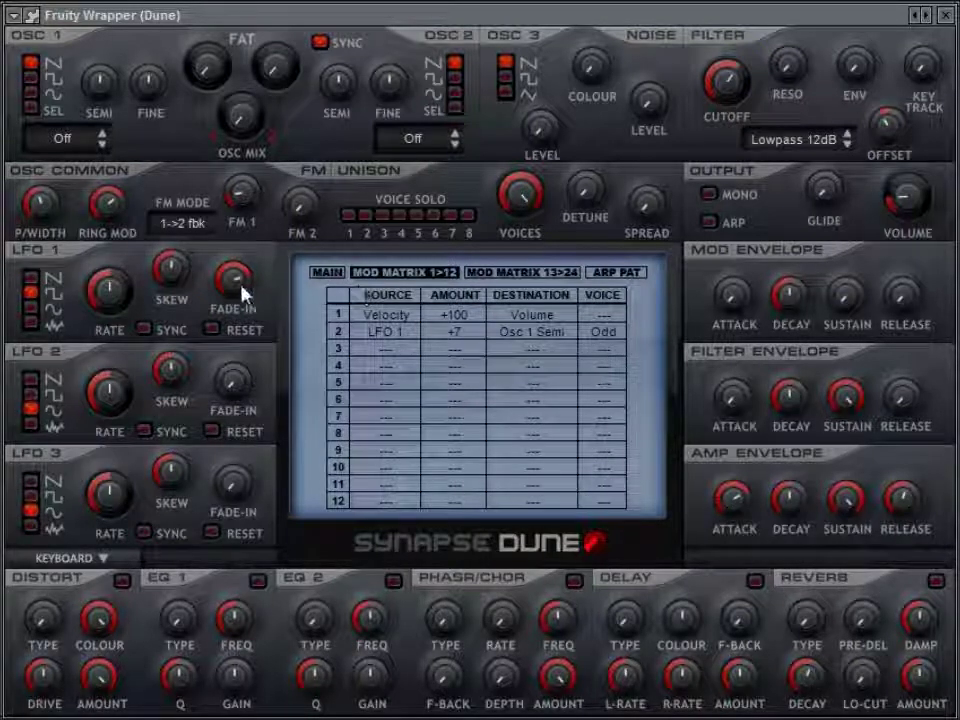
pyautogui.moveTo(243, 292); pyautogui.dragTo(231, 523)
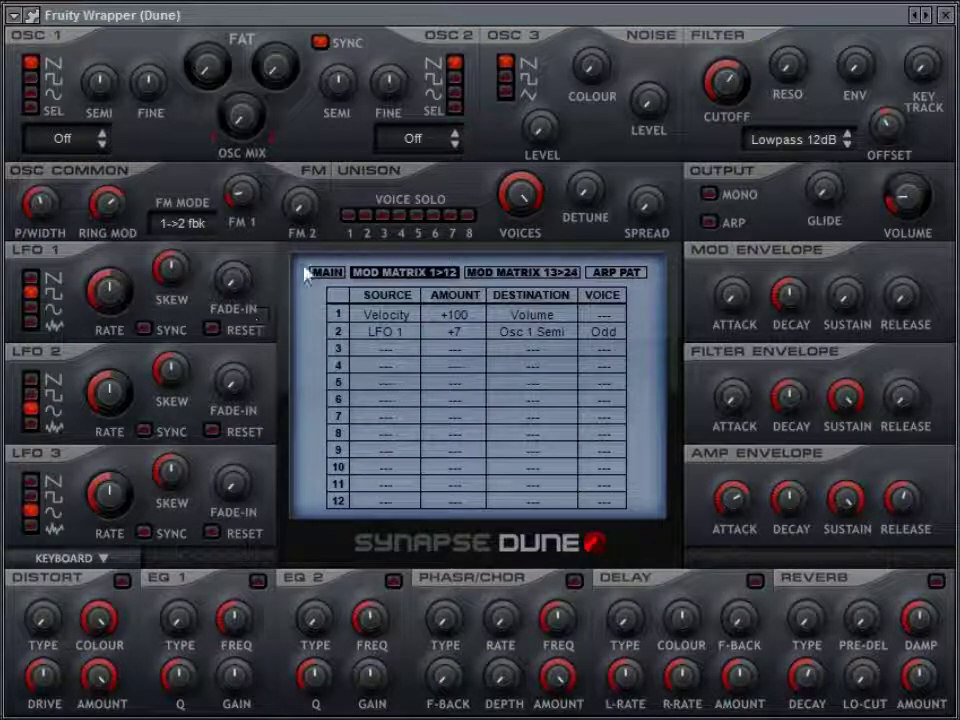
# - Solo the odd unison voices 1, 3, 5 and 7, and switch the solo to the even voices 2, 4, 6 and 8
pyautogui.click(348, 214)
pyautogui.click(416, 215)
pyautogui.click(451, 215)
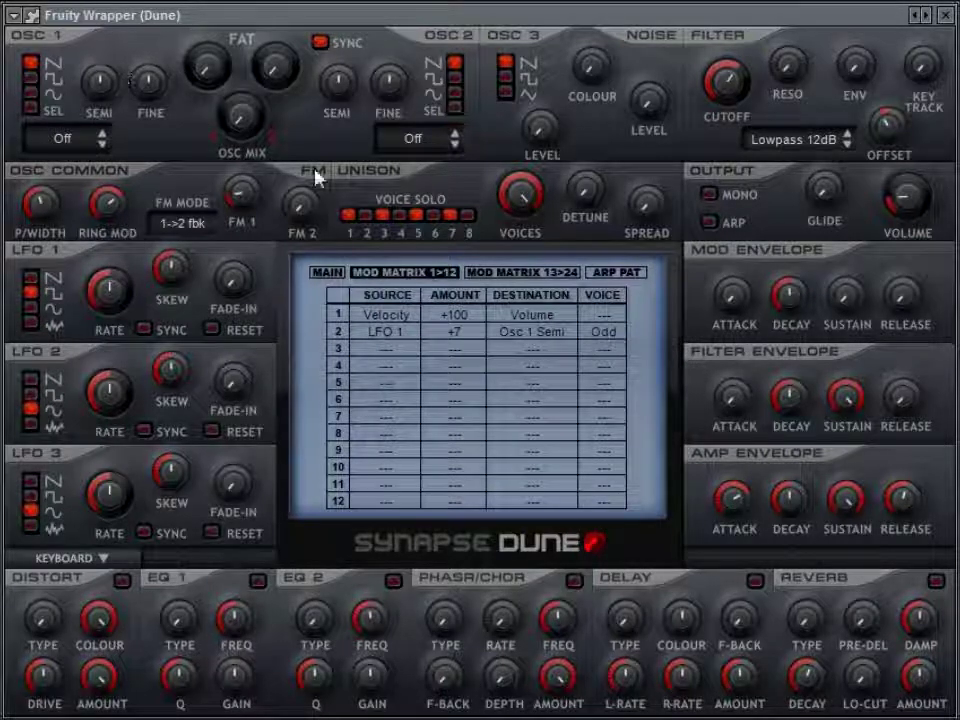
pyautogui.click(379, 216)
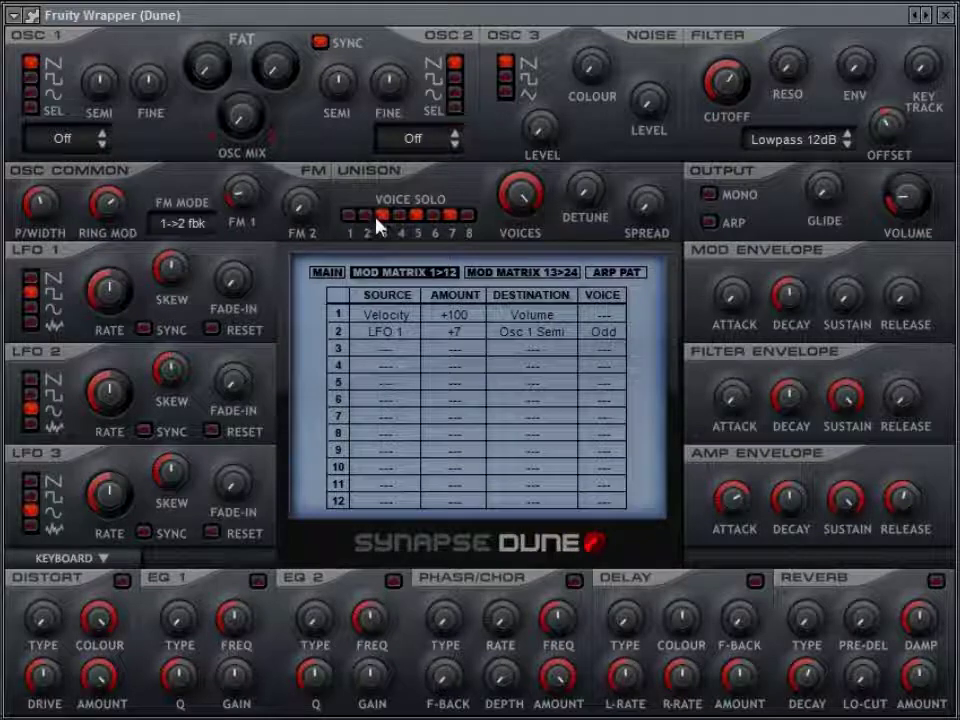
pyautogui.click(367, 216)
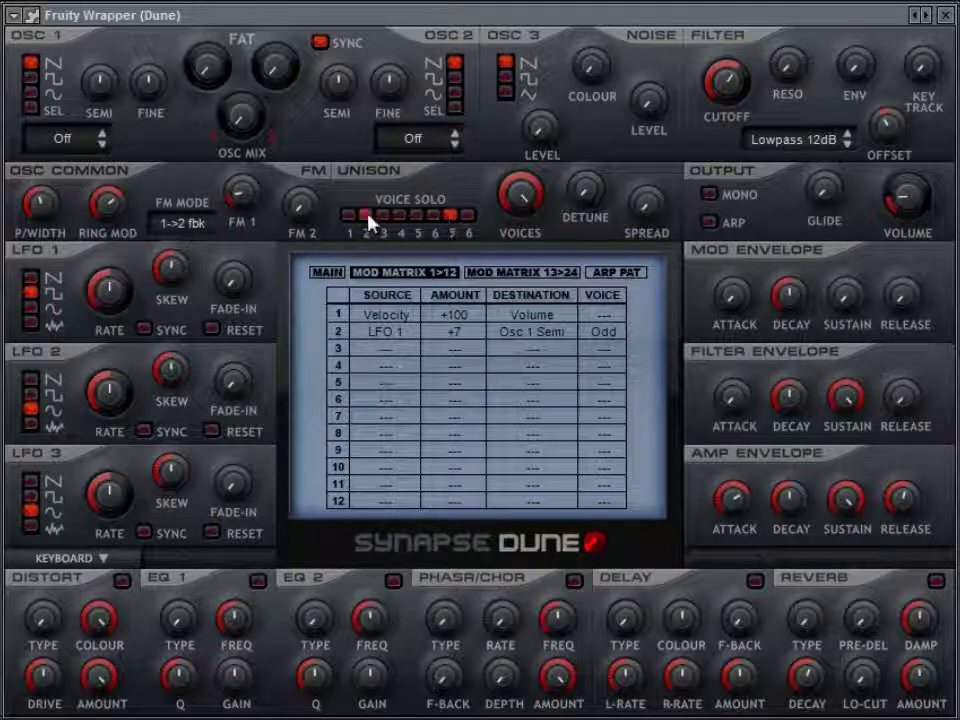
pyautogui.click(433, 216)
pyautogui.click(468, 216)
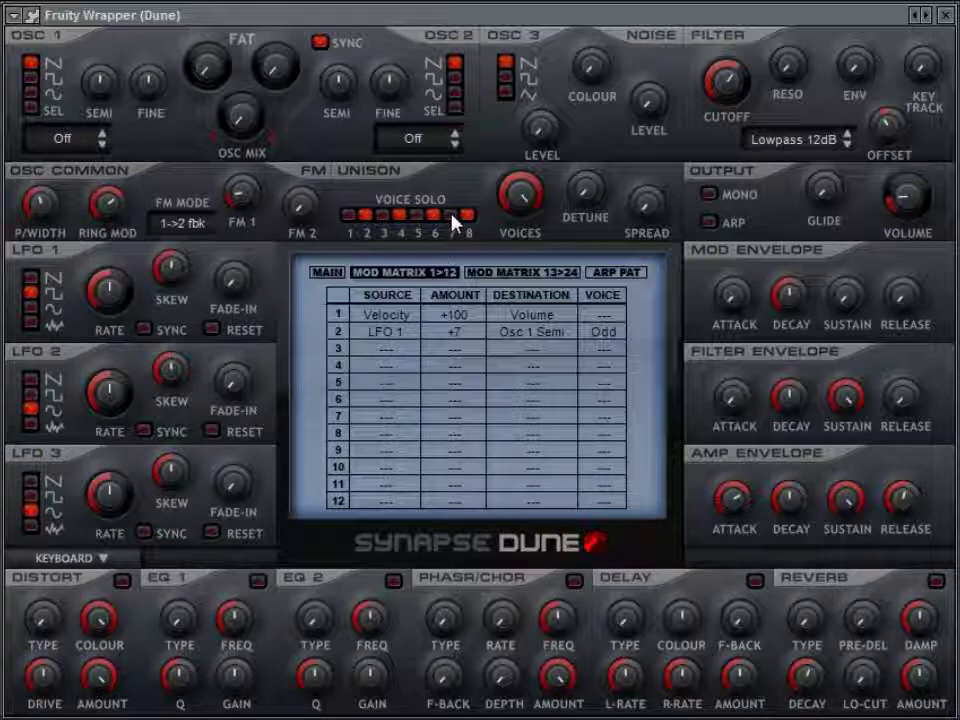
# - Show the arpeggiator pattern and set the arpeggiator mode to Modulation
pyautogui.click(595, 356)
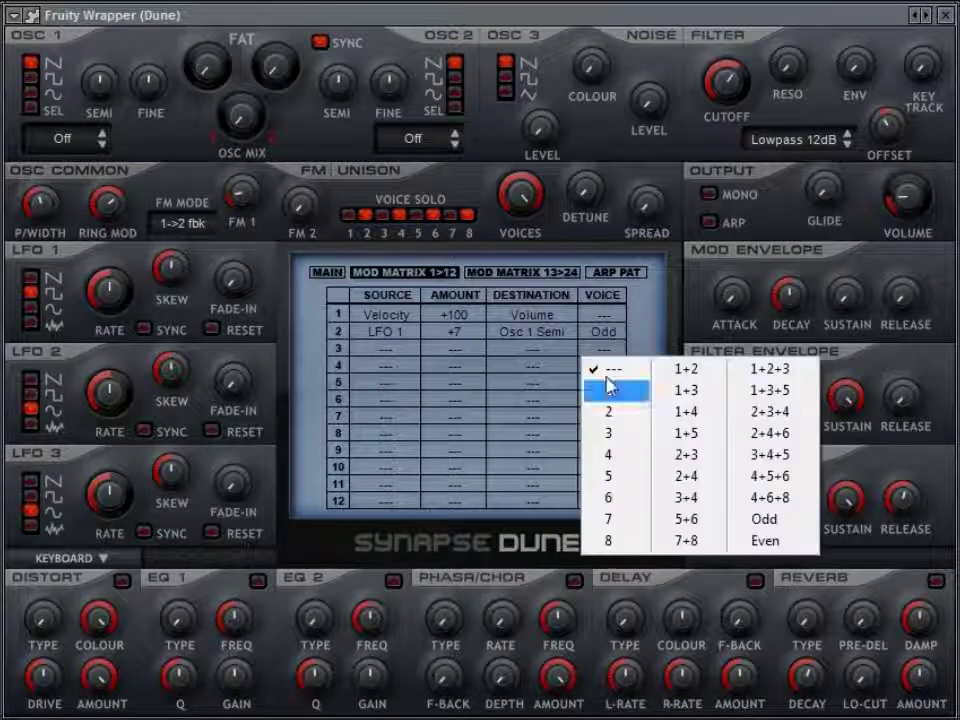
pyautogui.click(619, 274)
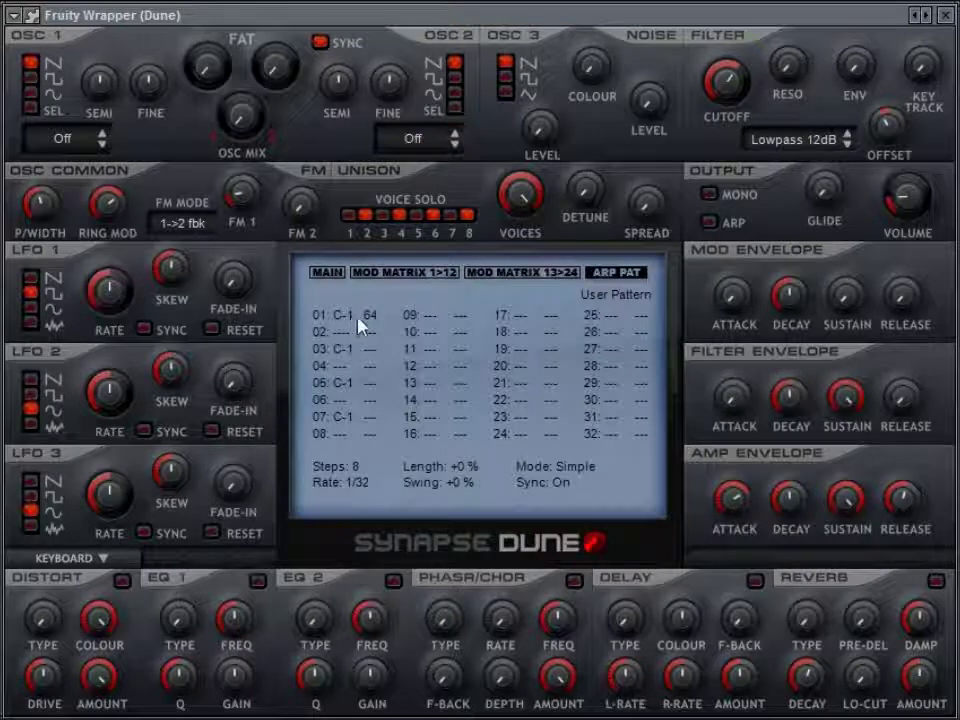
pyautogui.click(572, 467)
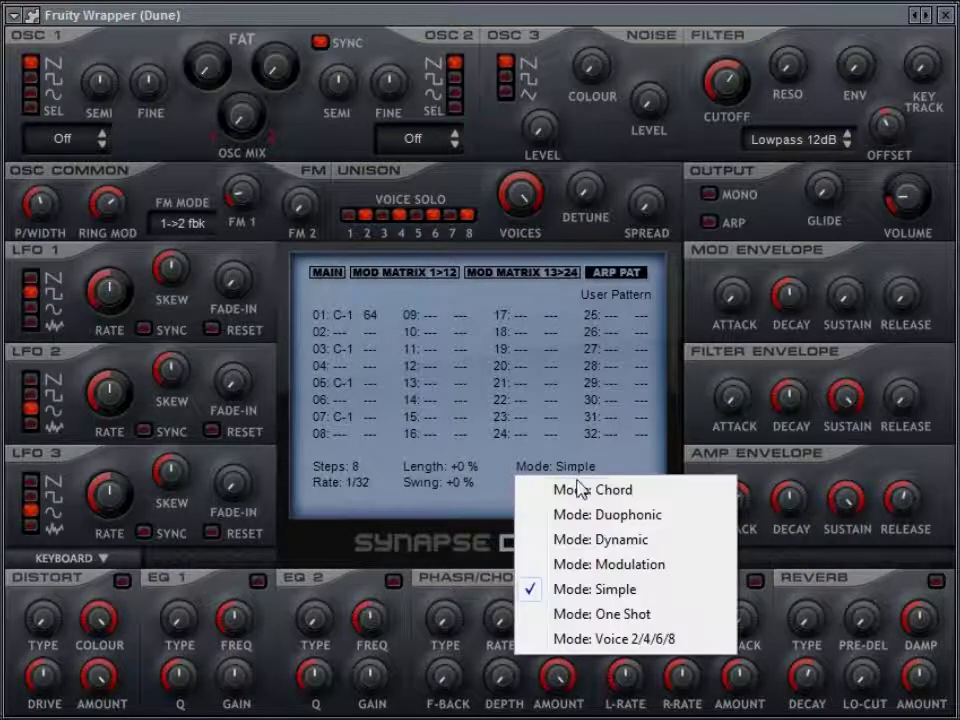
pyautogui.click(607, 566)
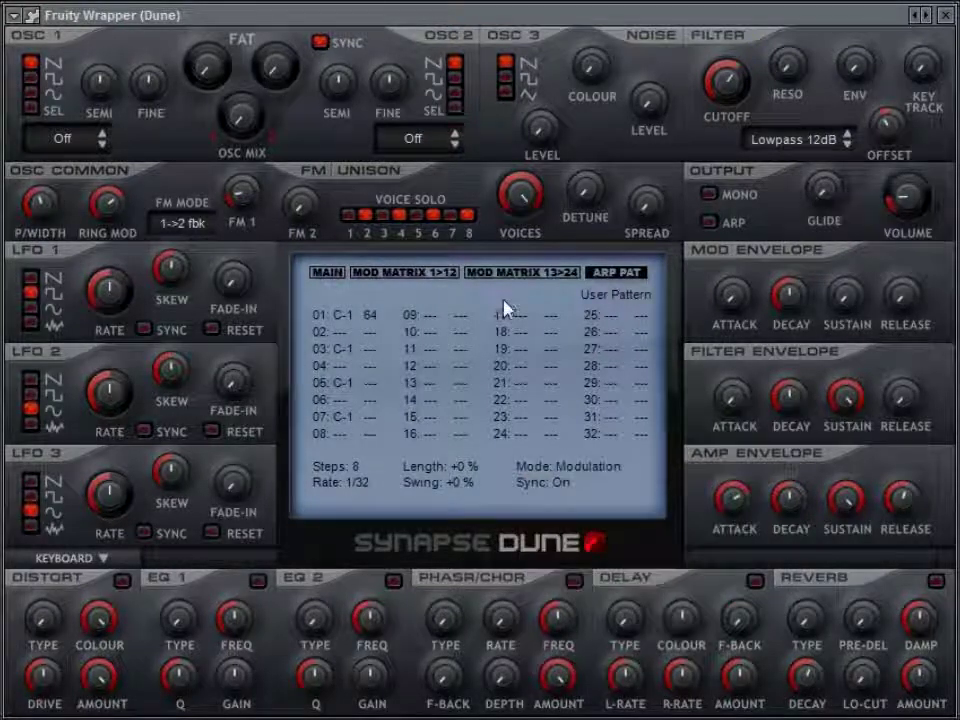
# - Look through the modulation sources available for the third slot and return to the arpeggiator pattern
pyautogui.click(335, 273)
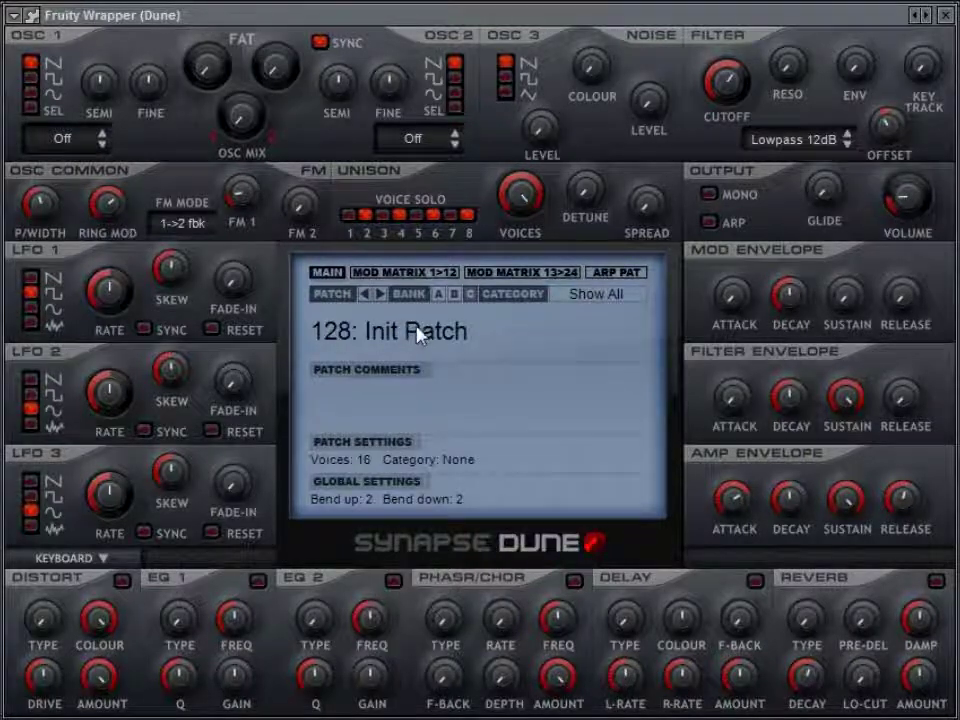
pyautogui.click(404, 272)
pyautogui.click(378, 350)
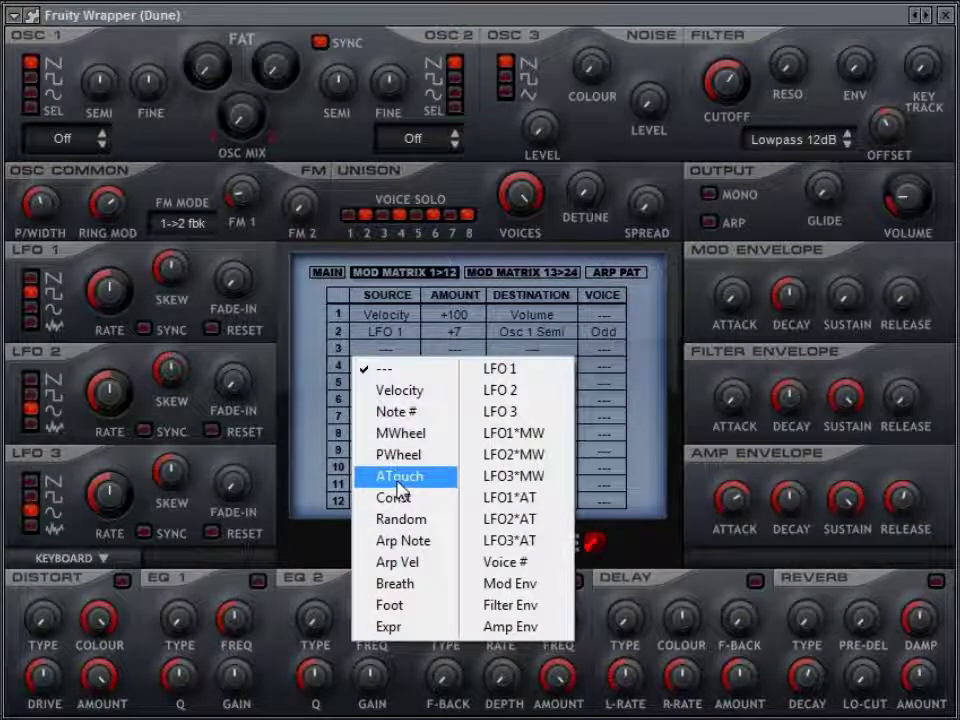
pyautogui.click(306, 315)
pyautogui.click(598, 274)
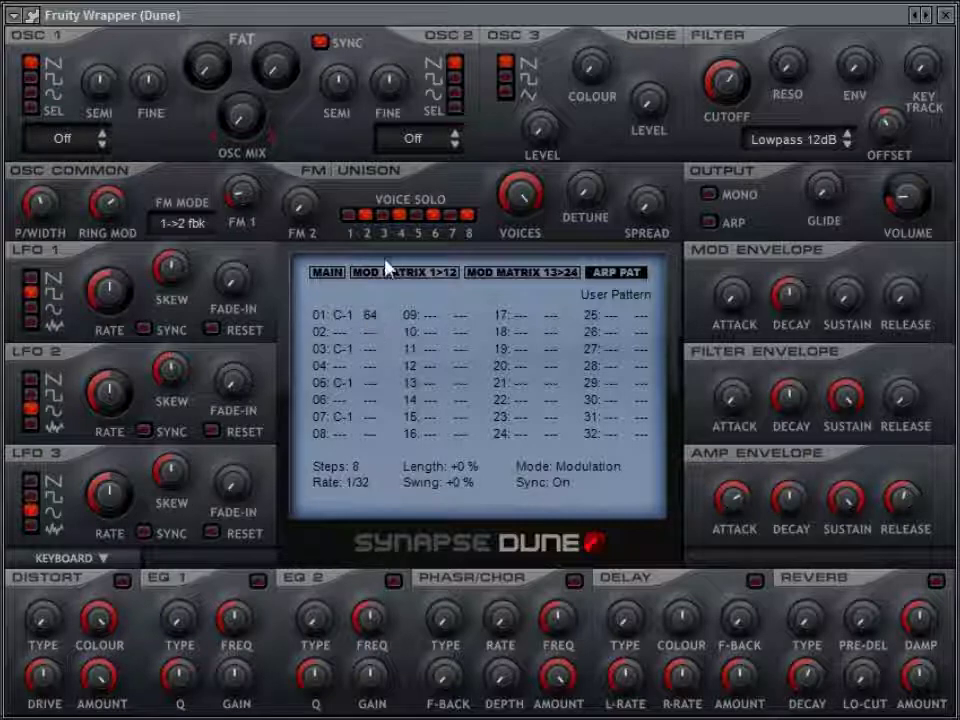
# - Load patch 001, 1 Note Therapist EDT, from bank A and examine its arpeggiator pattern and modulation matrix
pyautogui.click(335, 275)
pyautogui.click(438, 294)
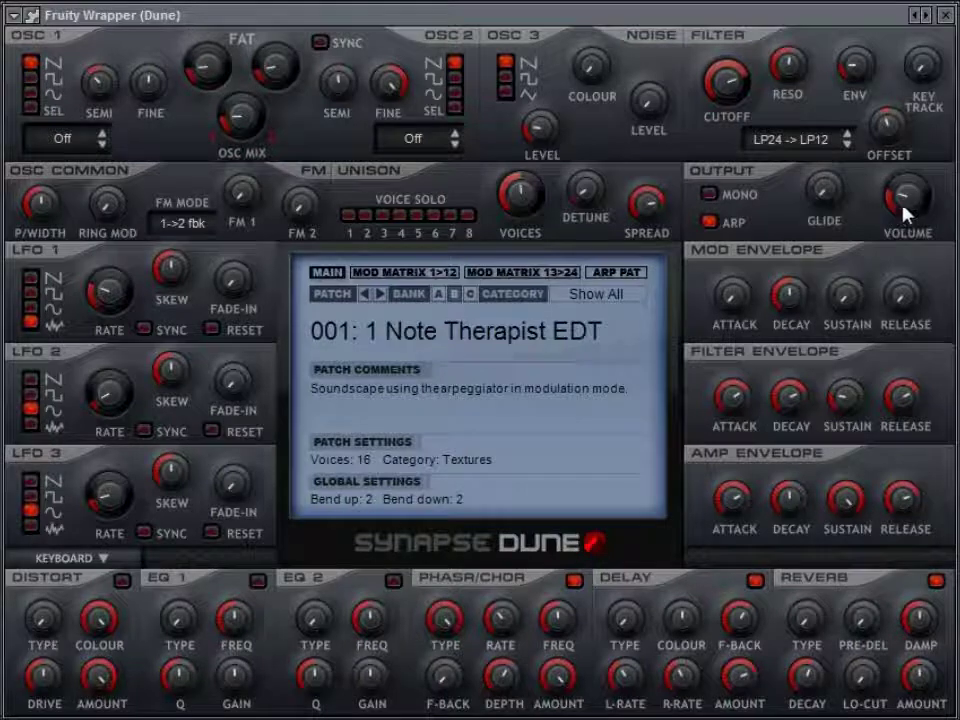
pyautogui.click(620, 273)
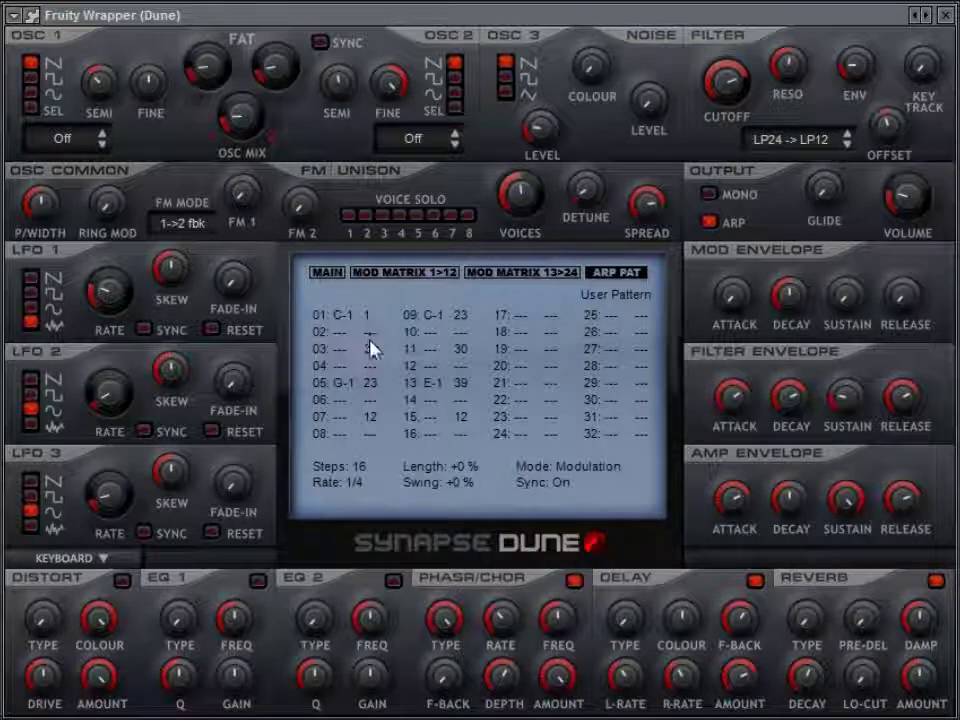
pyautogui.click(385, 276)
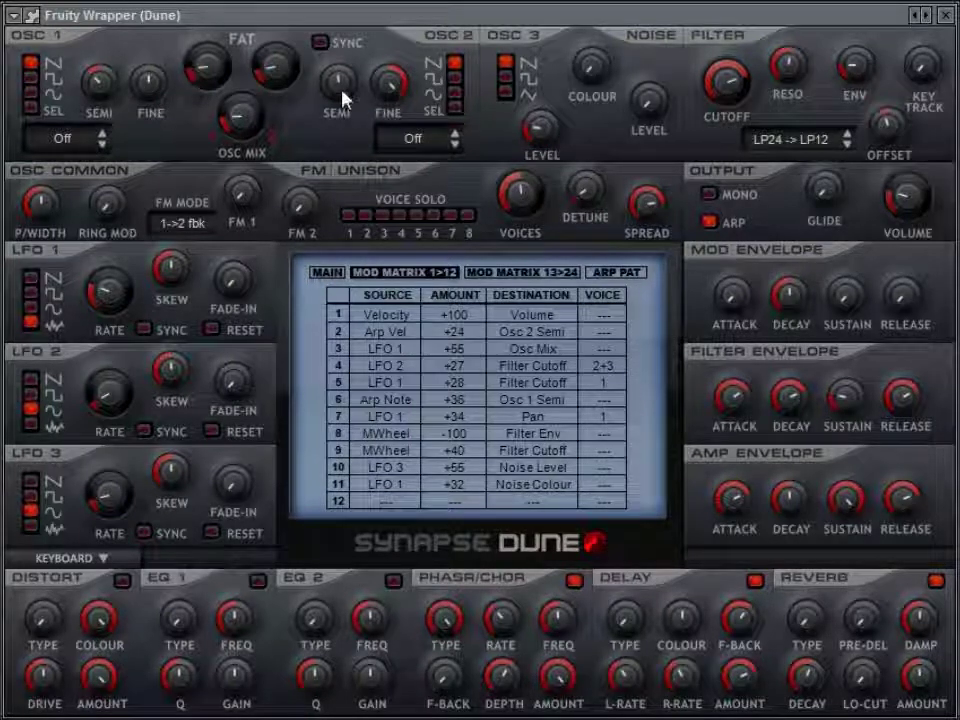
pyautogui.click(620, 273)
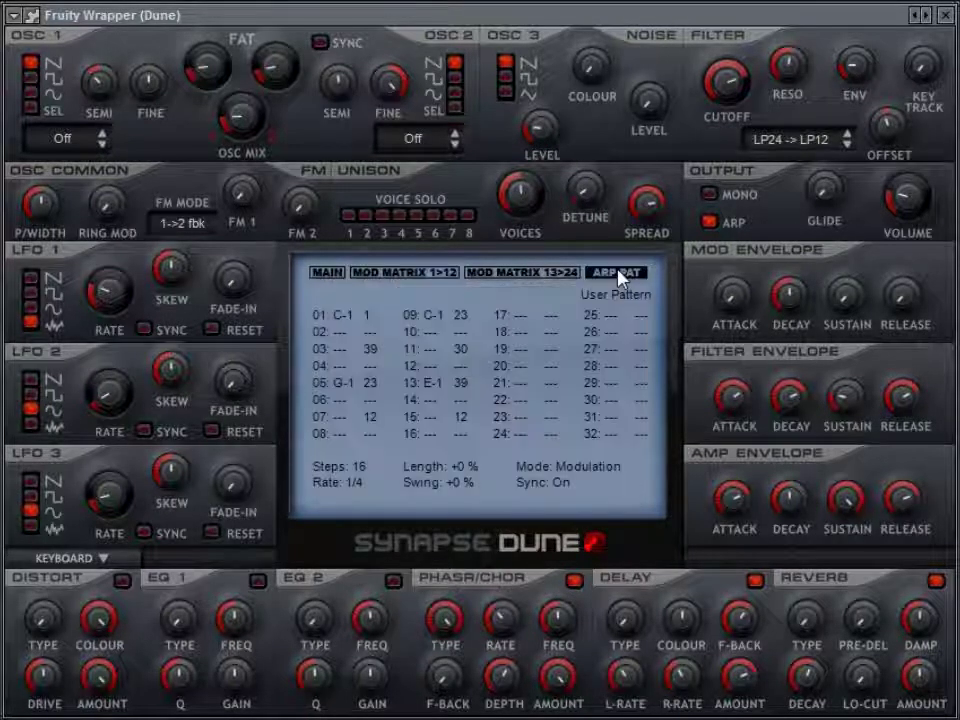
pyautogui.click(330, 274)
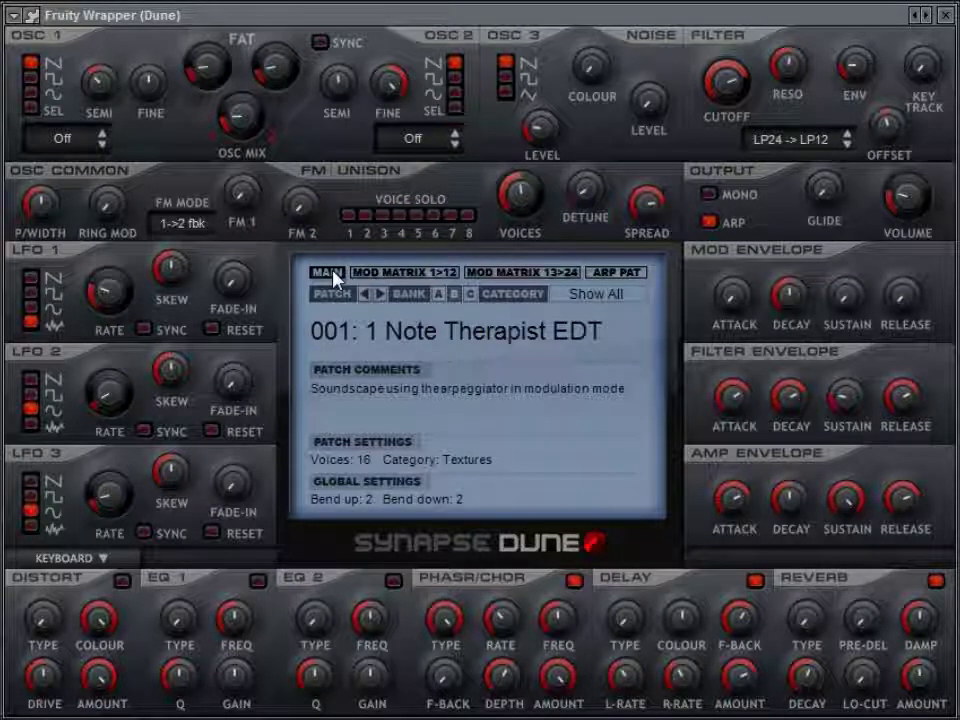
pyautogui.click(405, 273)
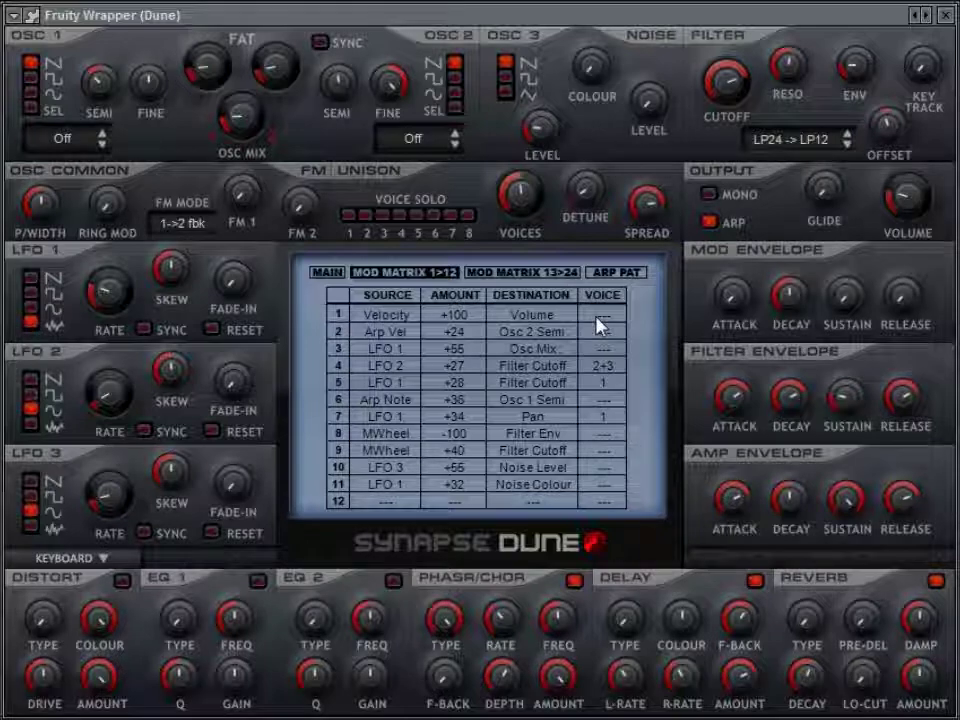
pyautogui.click(320, 272)
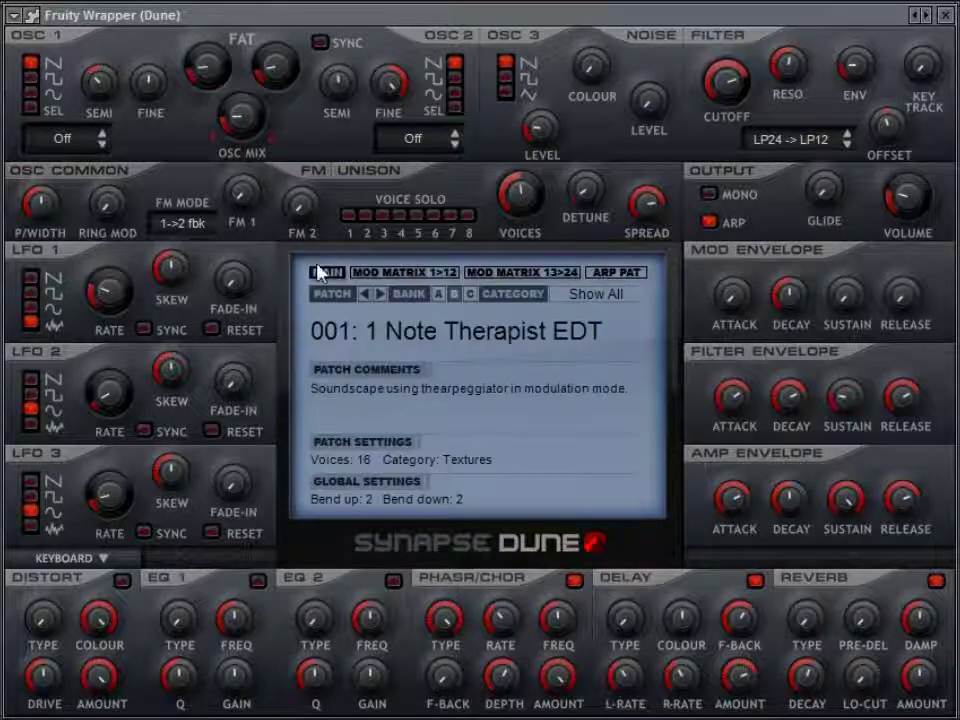
# - Return to patch 128, Init Patch, in bank C and show modulation slots 1 to 12
pyautogui.click(470, 294)
pyautogui.scroll(1, 502, 320)
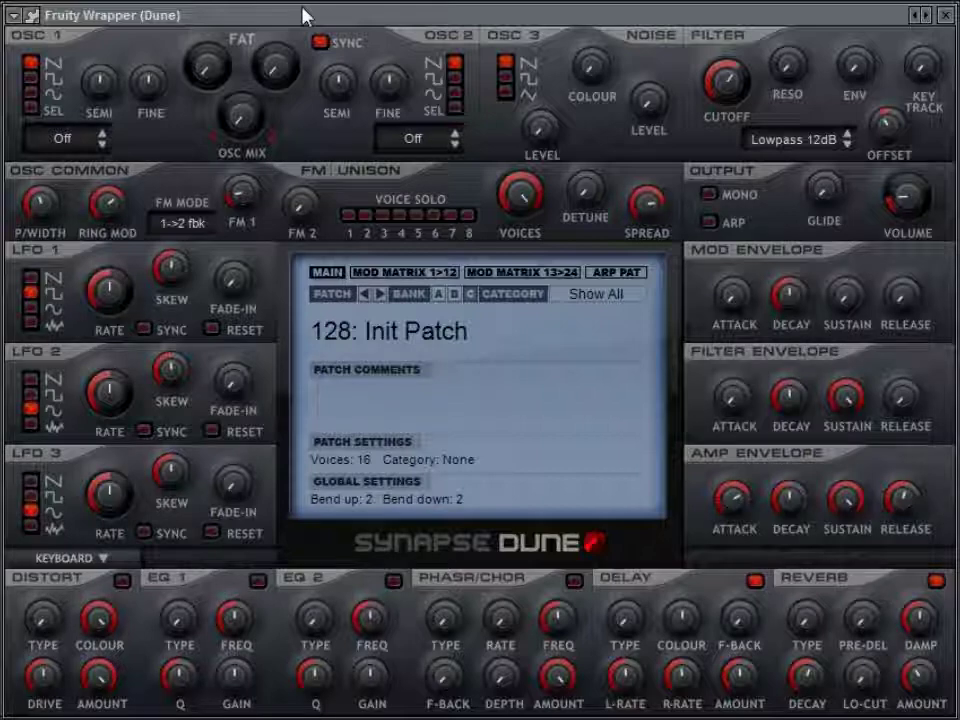
pyautogui.click(401, 272)
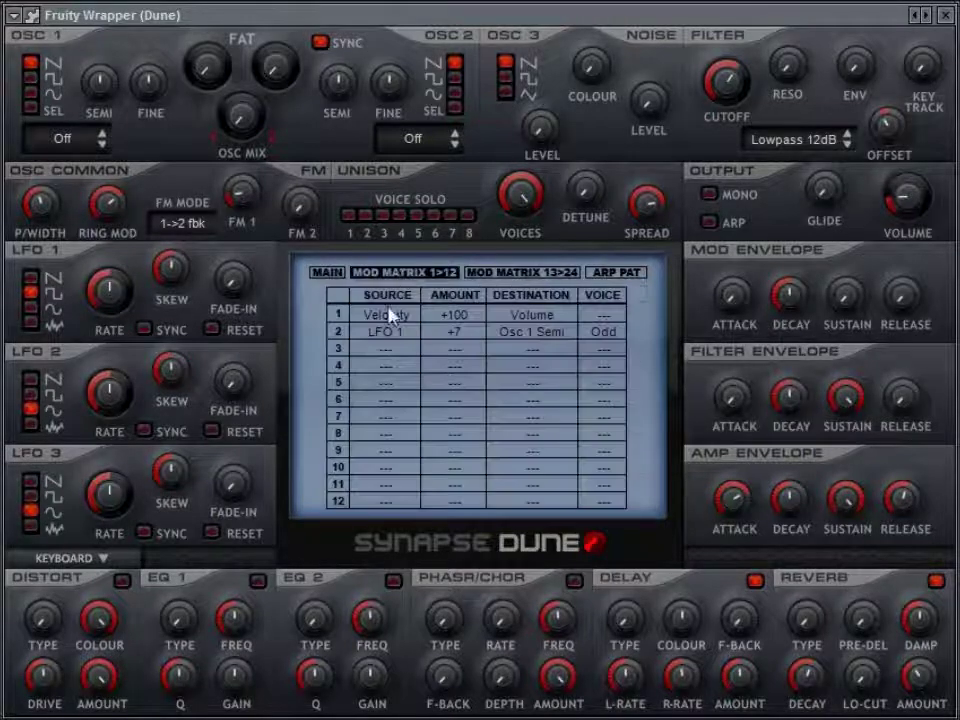
# - Route LFO 2 to MM Amount 2 in the third modulation slot, with an amount of +21 on the odd voices
pyautogui.click(385, 356)
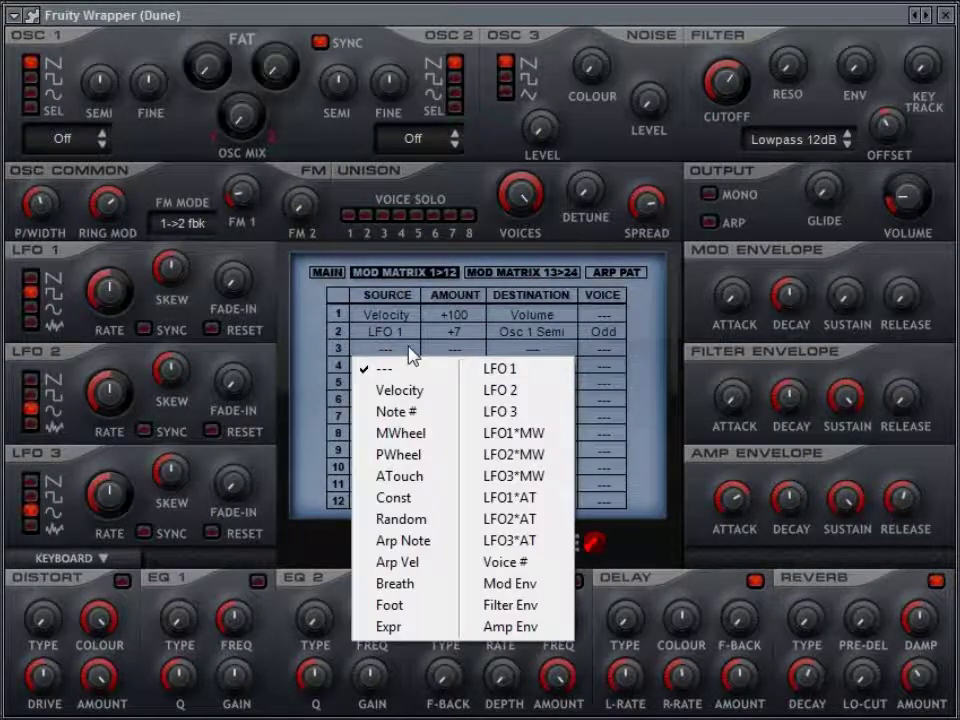
pyautogui.click(535, 333)
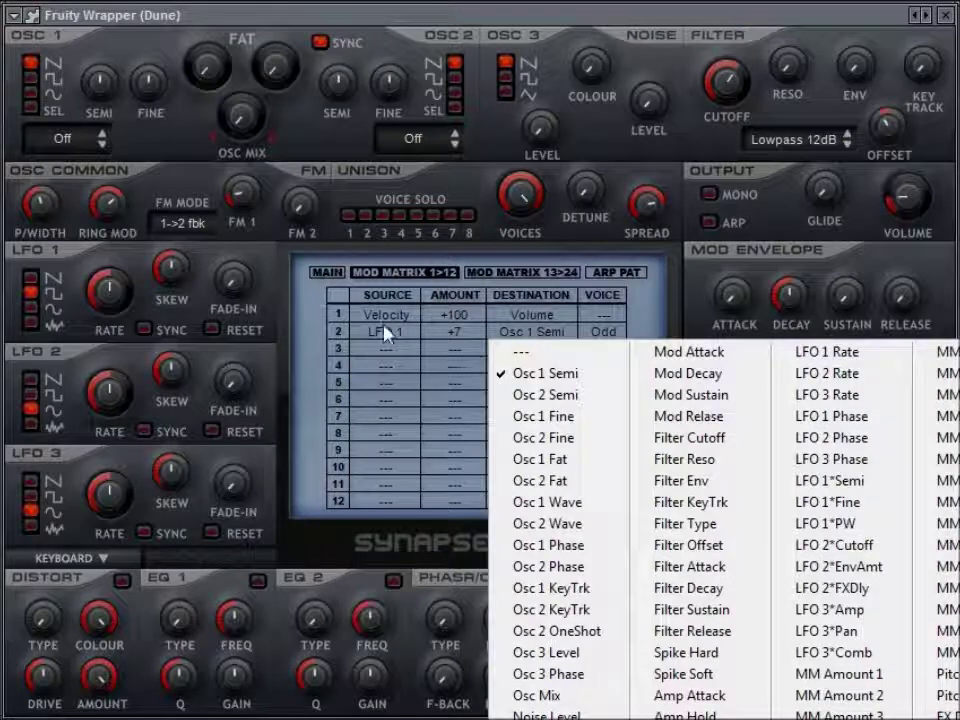
pyautogui.click(380, 356)
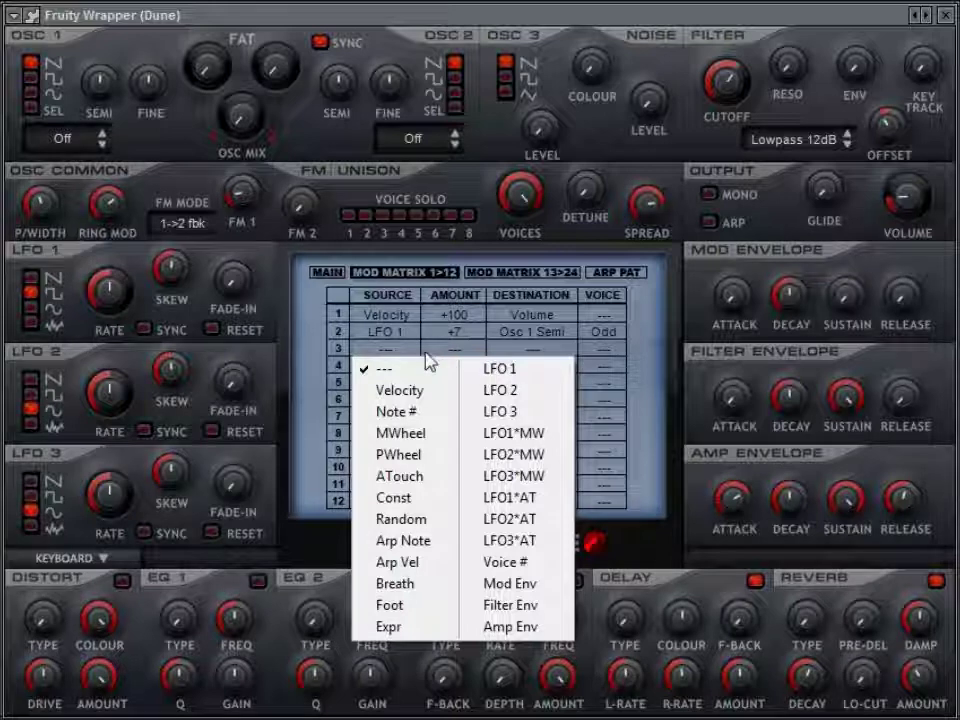
pyautogui.click(385, 350)
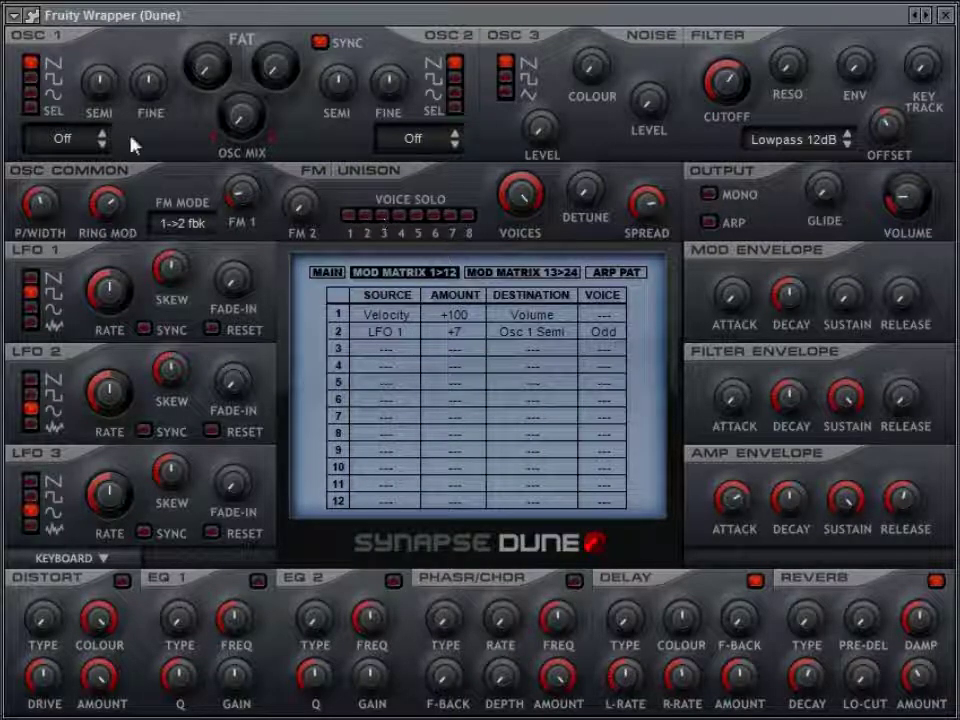
pyautogui.click(392, 355)
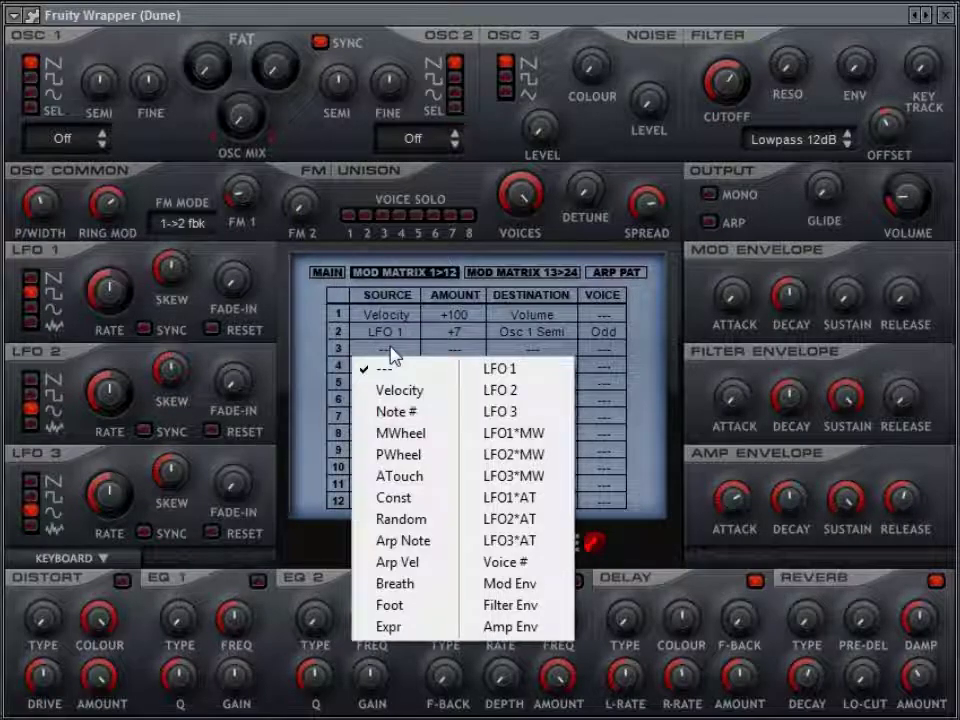
pyautogui.click(510, 350)
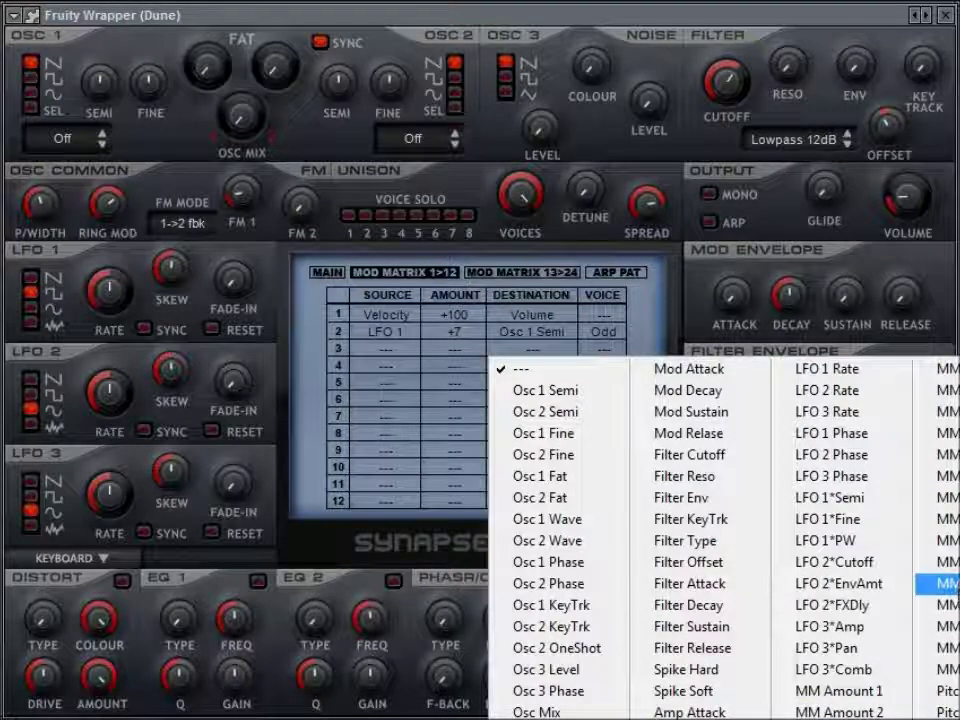
pyautogui.click(935, 583)
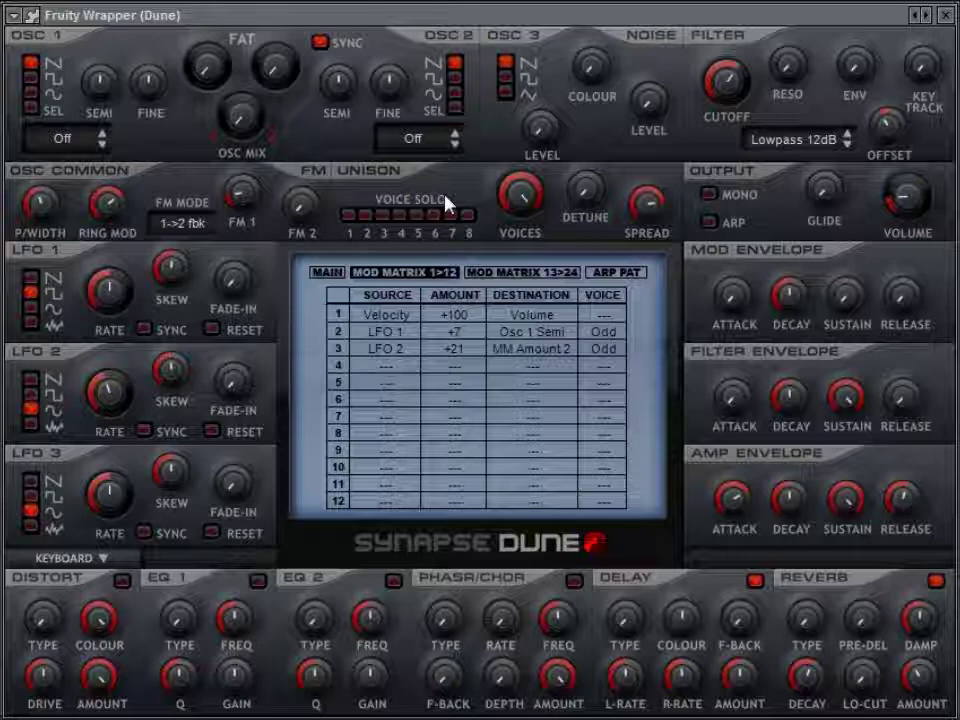
pyautogui.moveTo(561, 536)
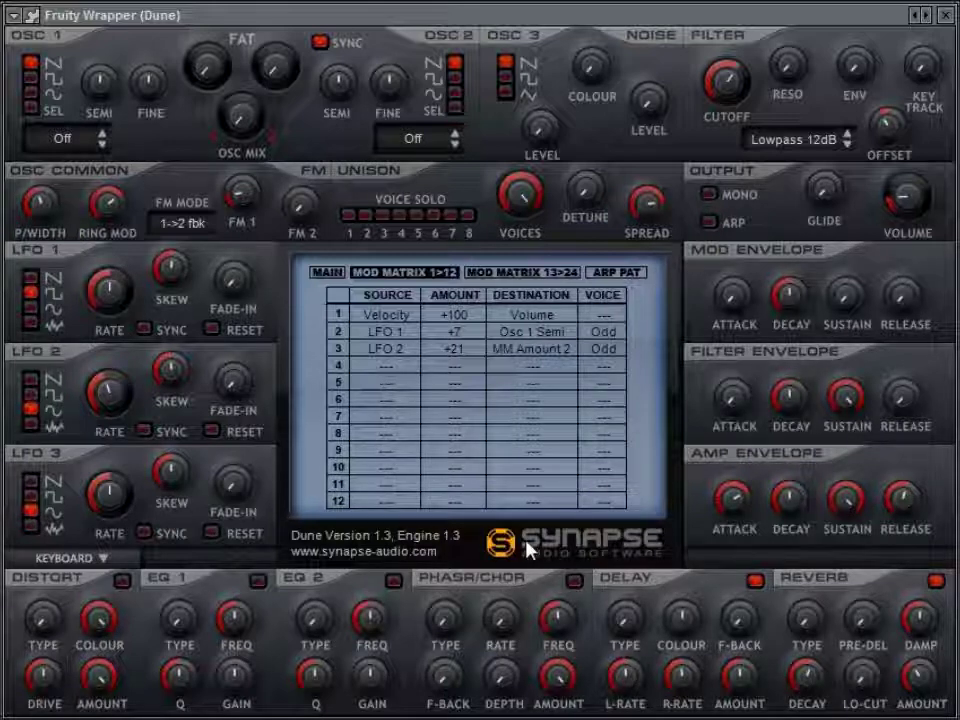